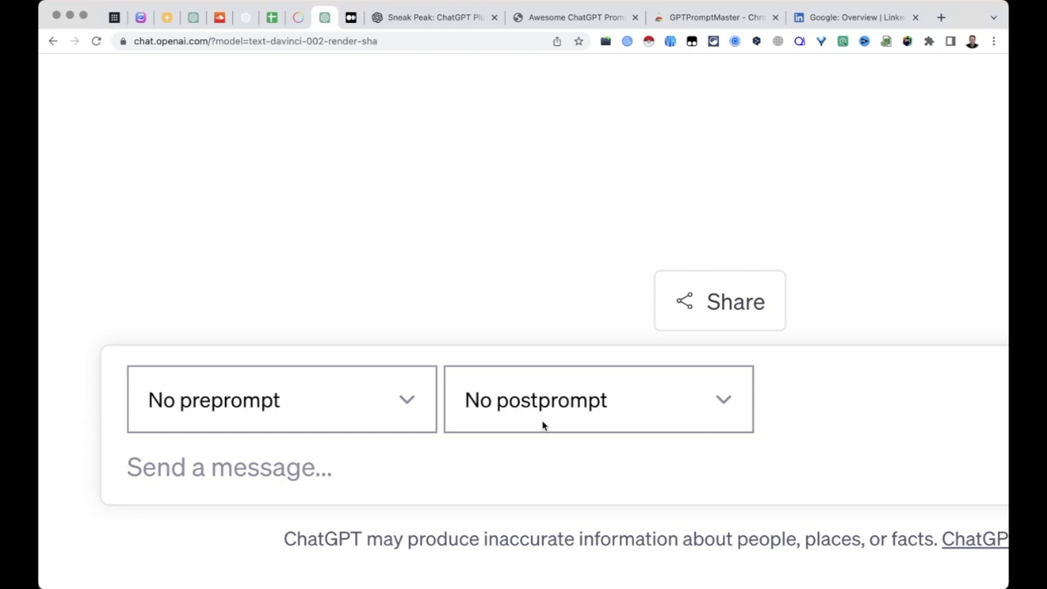
Leave the preprompt list unchanged and switch to the GPTPromptMaster Chrome Web Store page
left_click(412, 401)
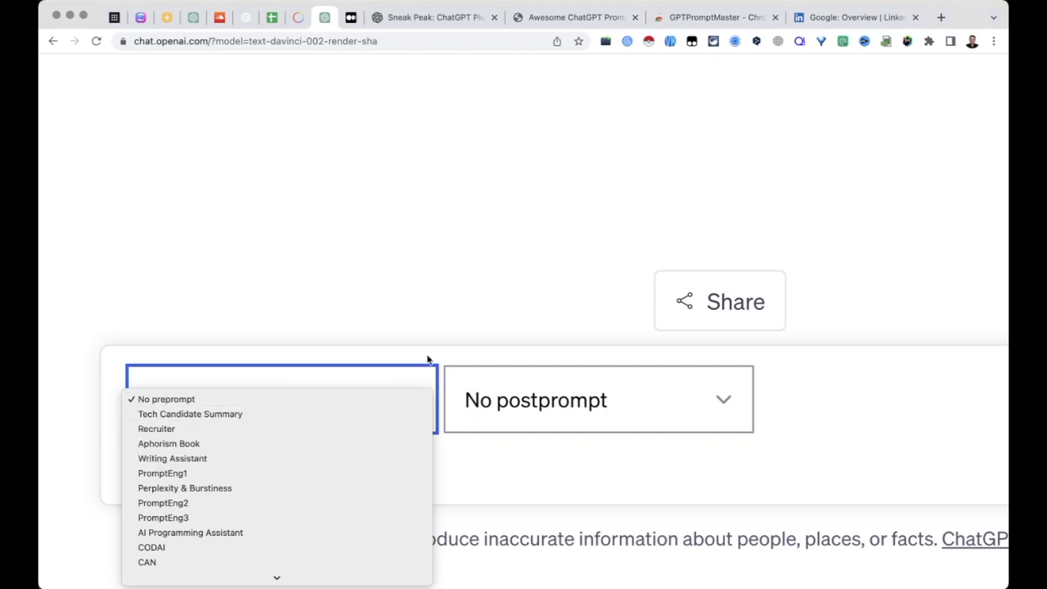
left_click(444, 327)
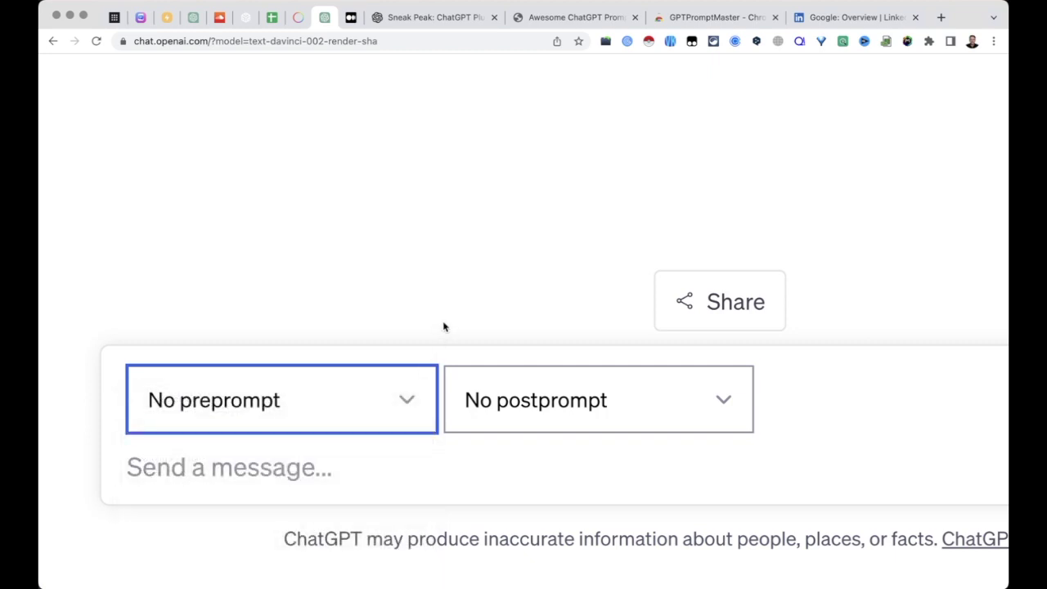
left_click(370, 458)
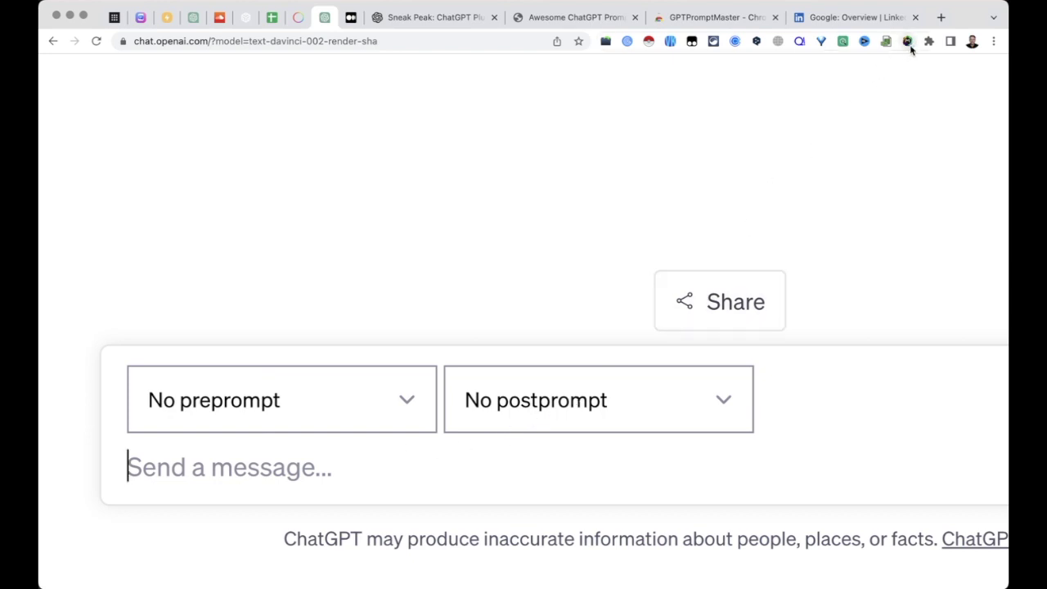
left_click(726, 18)
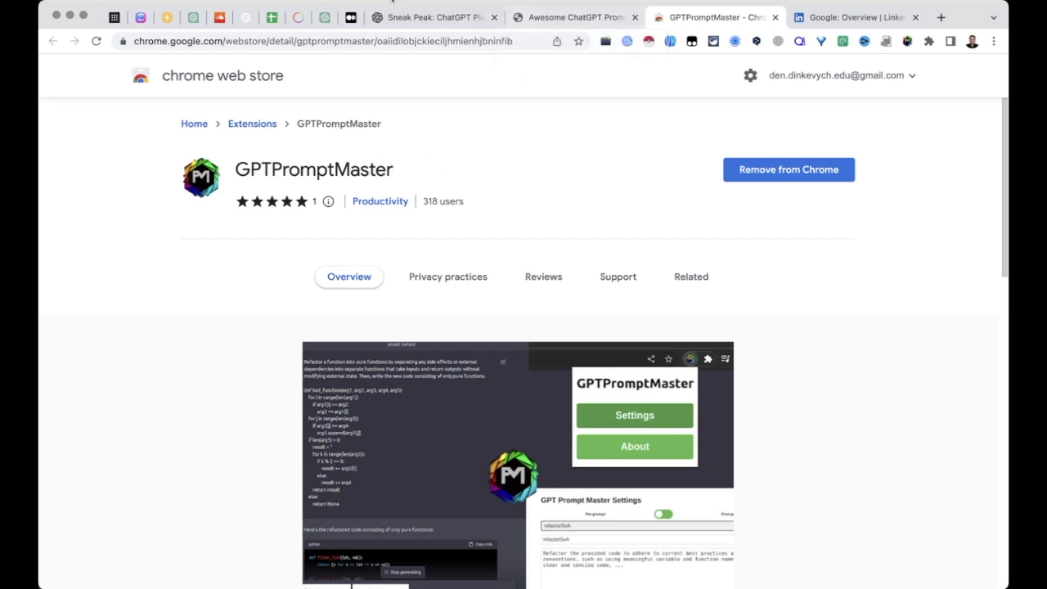
Return to the ChatGPT tab showing the empty new chat
left_click(325, 17)
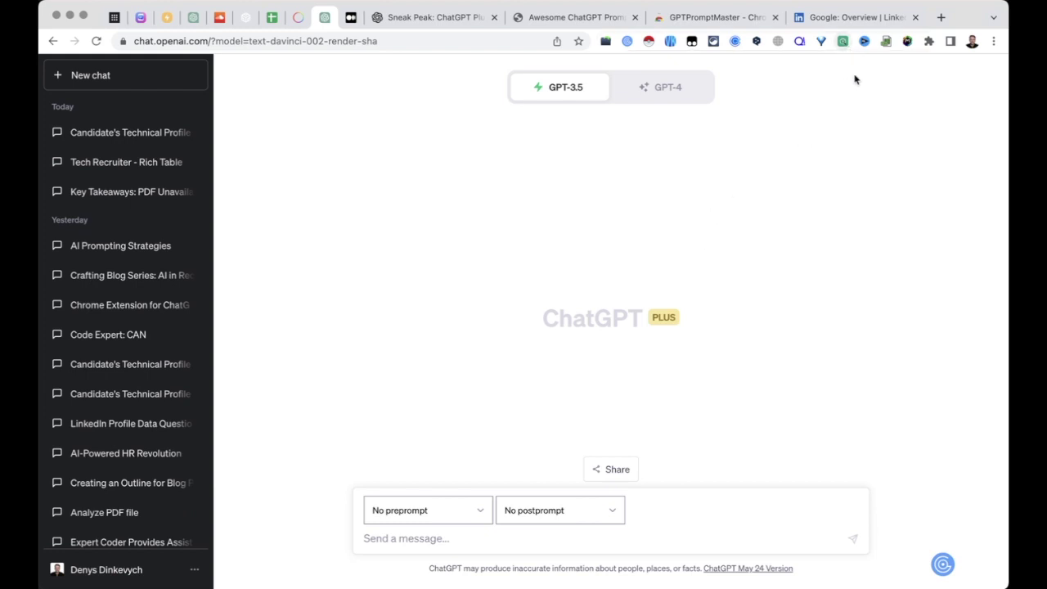
Keep No preprompt selected and open GPTPromptMaster's settings page from its toolbar popup
left_click(477, 515)
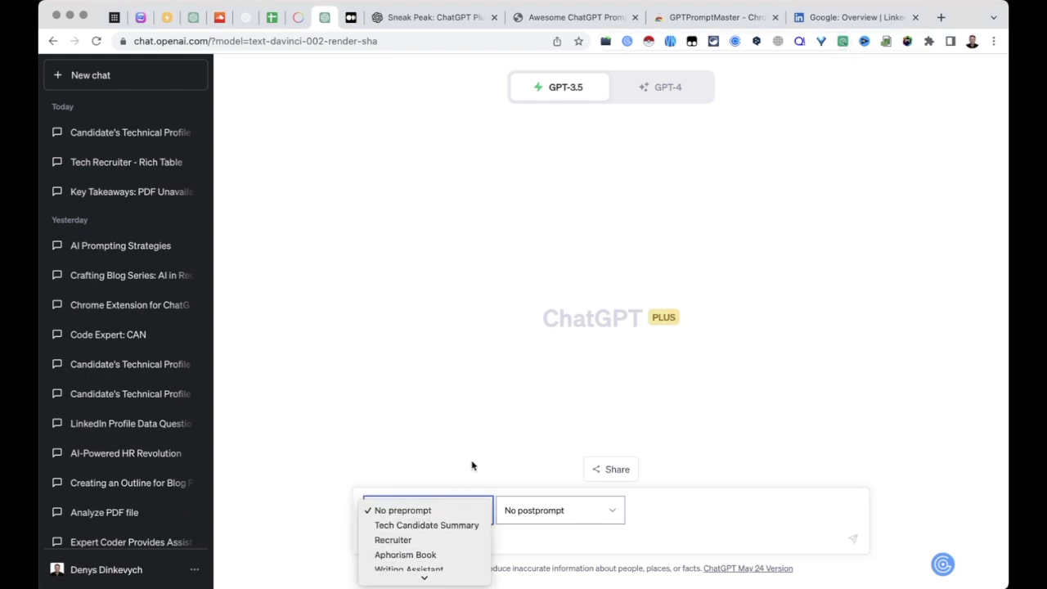
left_click(534, 479)
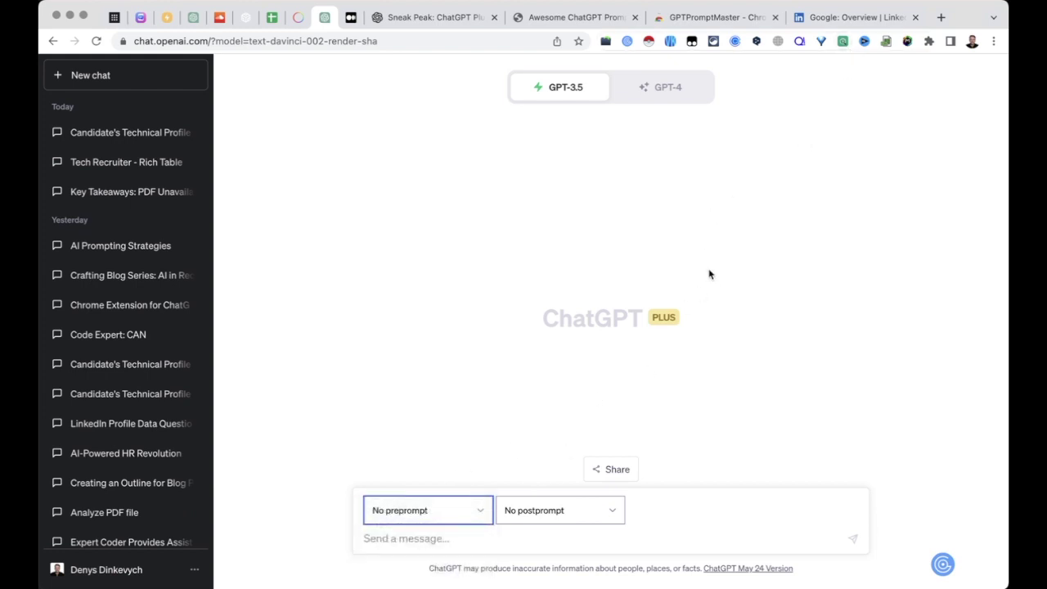
left_click(906, 41)
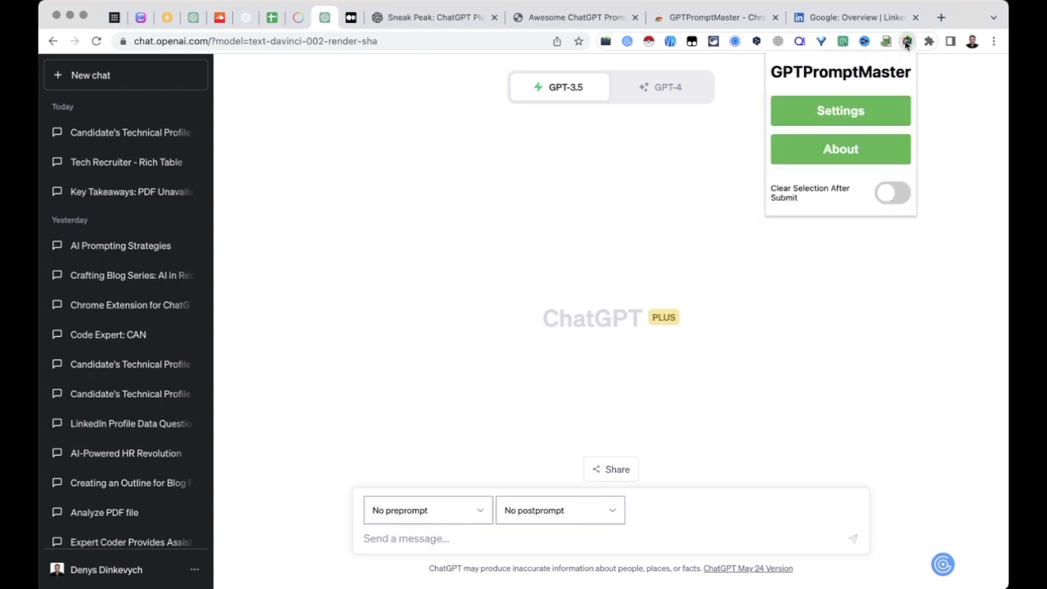
left_click(856, 114)
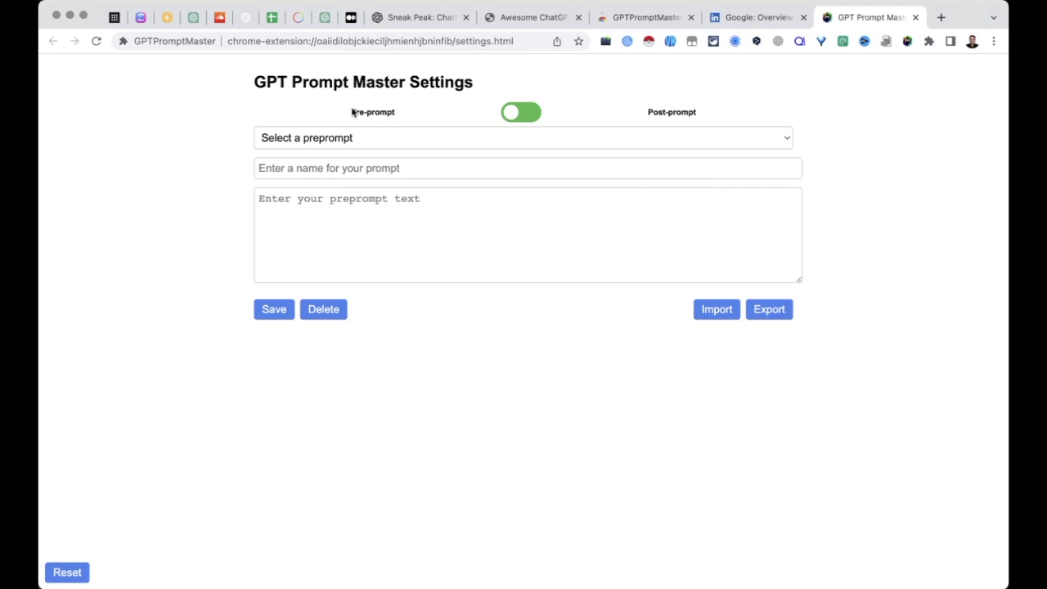
Save a new preprompt named 'Title' with the text 'Enter your preprompt'
left_click(516, 119)
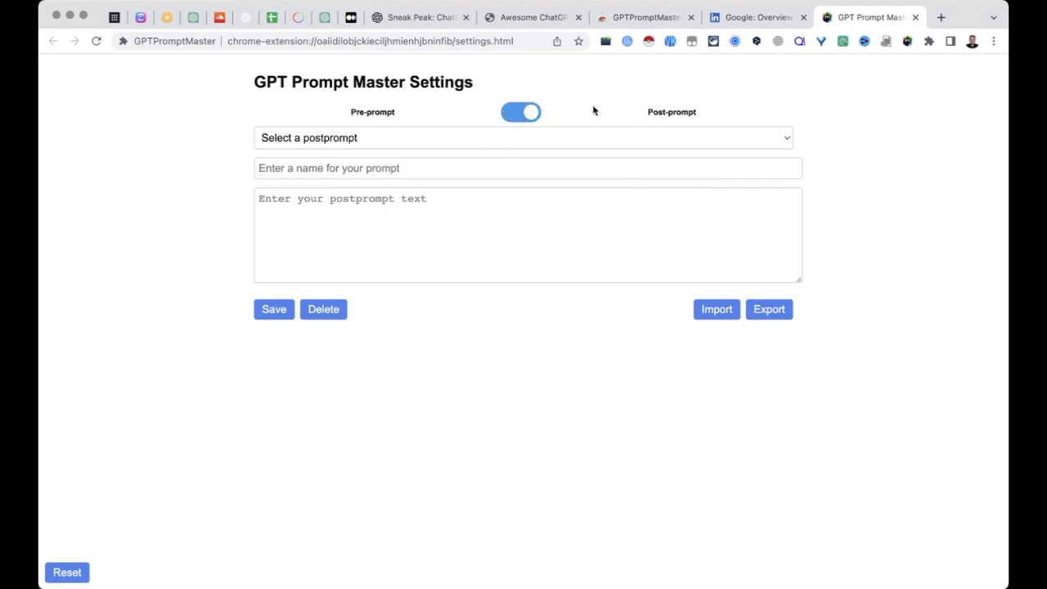
left_click(532, 113)
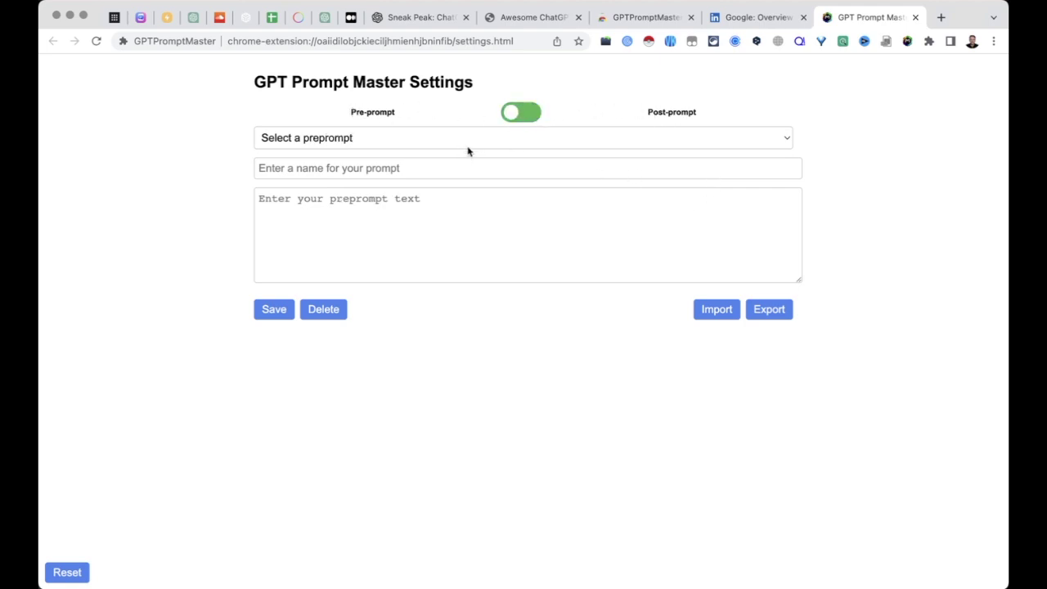
left_click(443, 215)
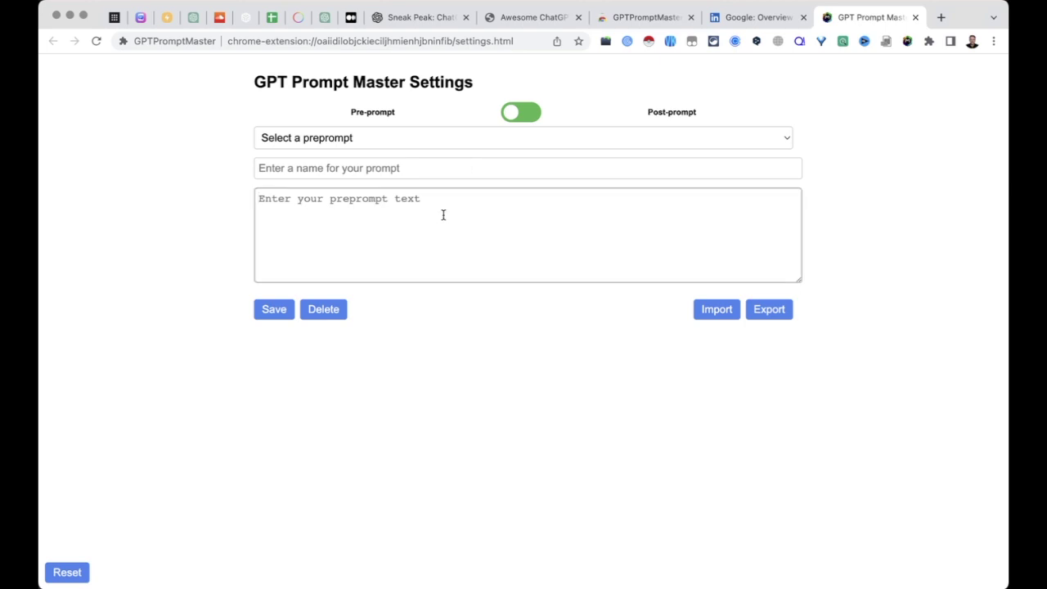
type("Enter y")
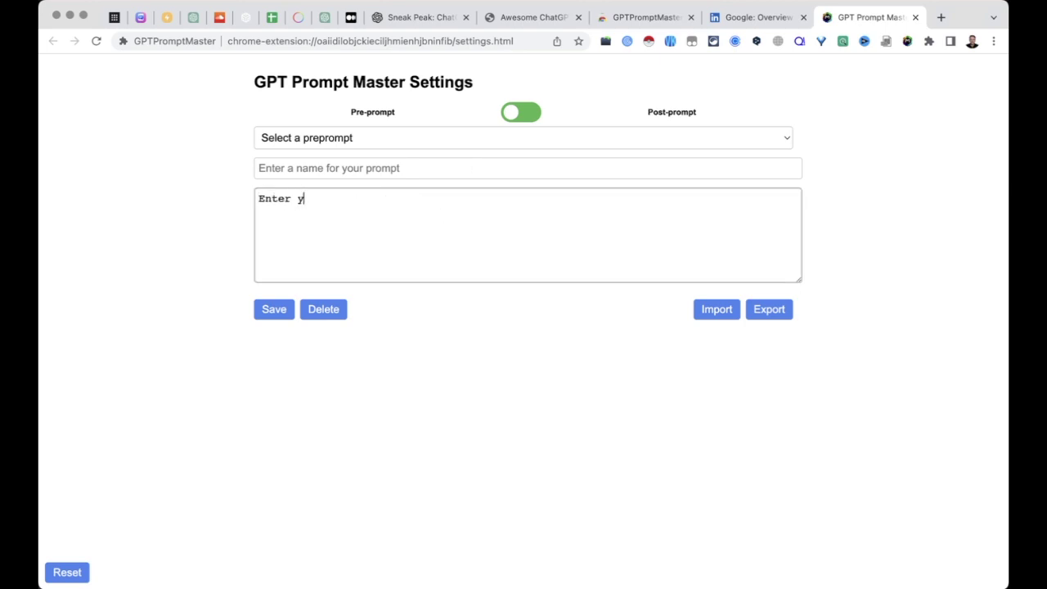
type("our preprompt")
left_click(439, 166)
type("gp")
key("BackSpace")
key("BackSpace")
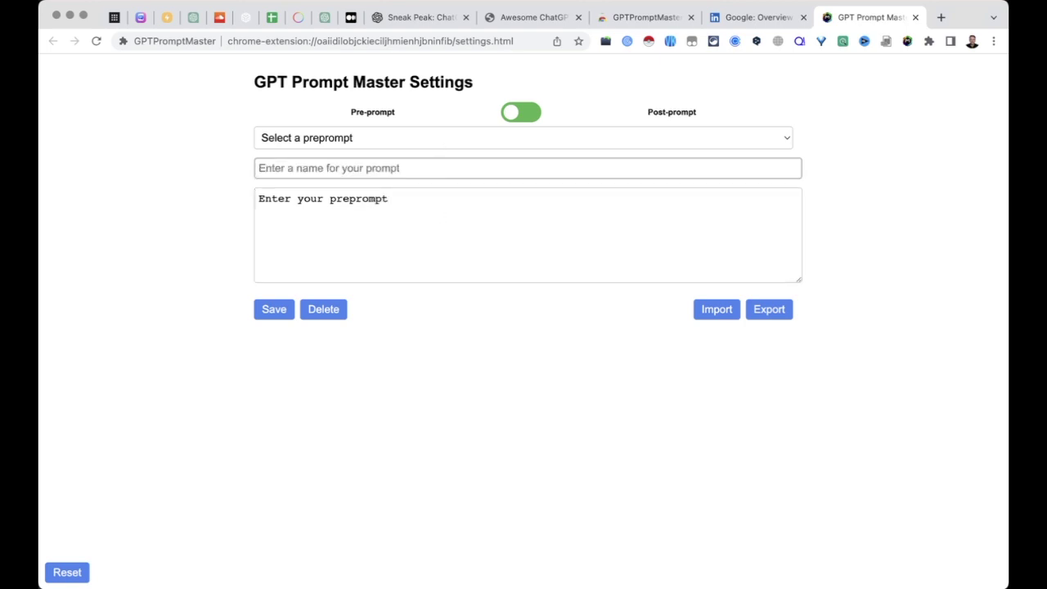
type("Title")
left_click(274, 309)
Load the saved 'Title' preprompt from the list and inspect its text
left_click(341, 137)
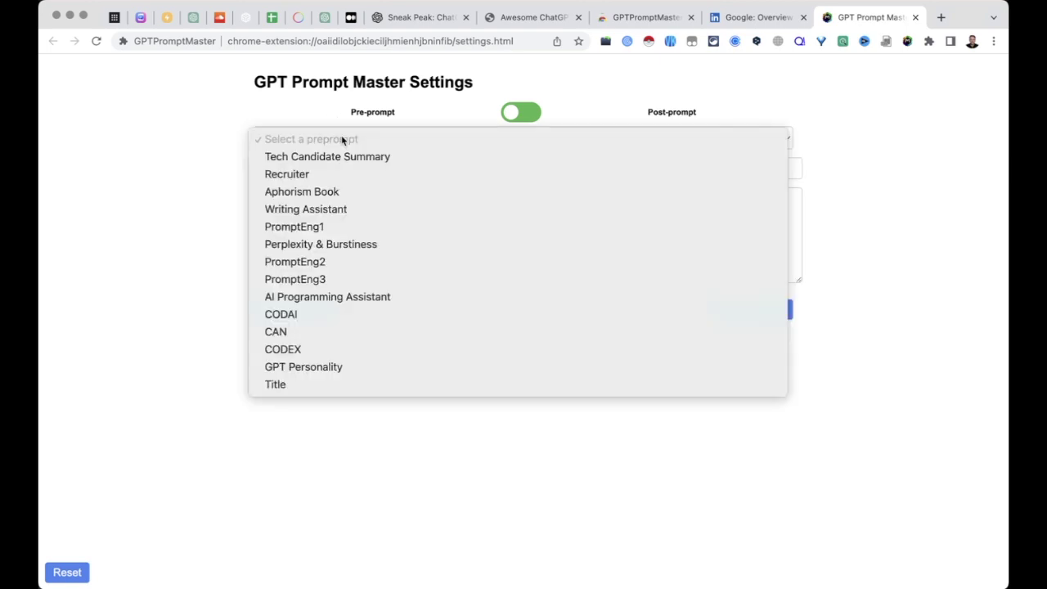
left_click(349, 384)
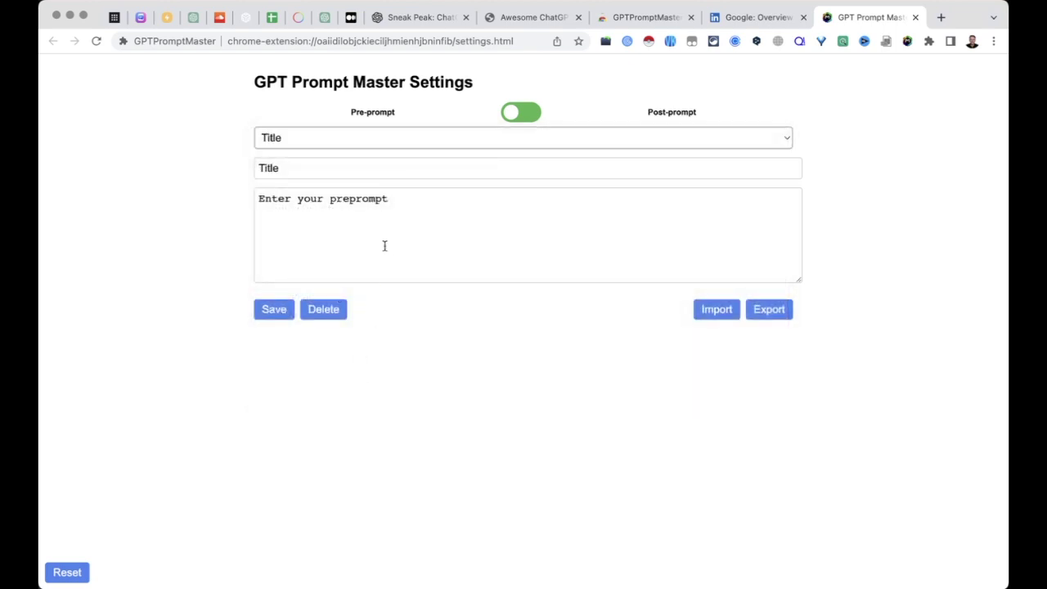
left_click(402, 215)
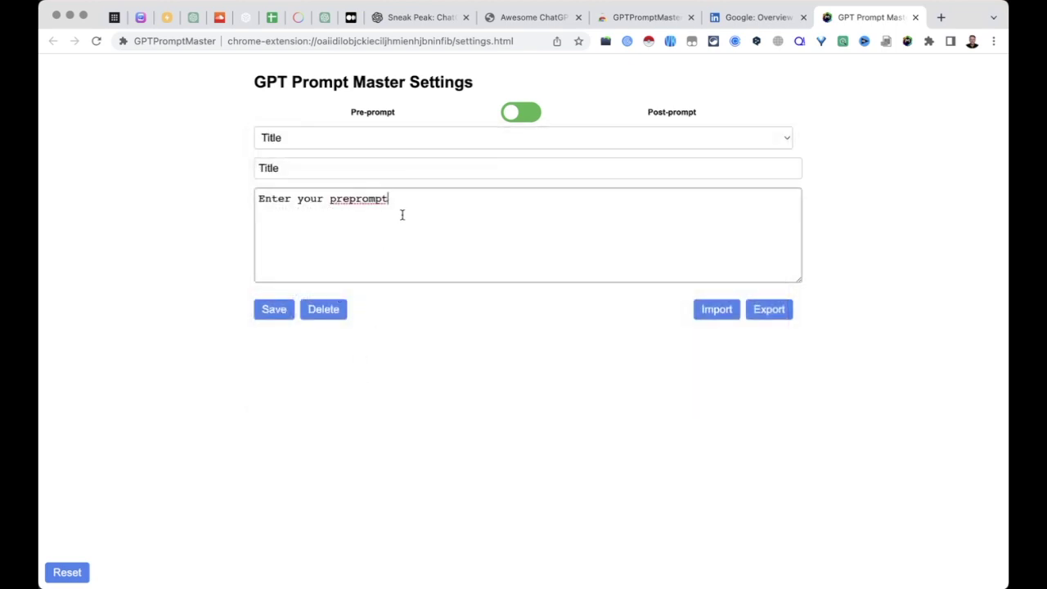
left_click(335, 215)
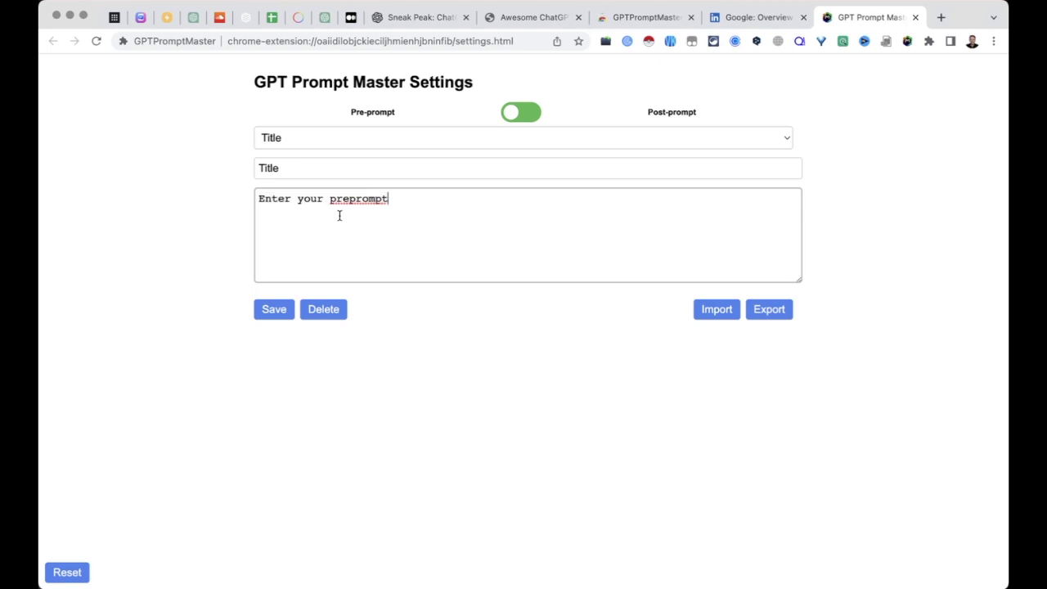
left_click(426, 147)
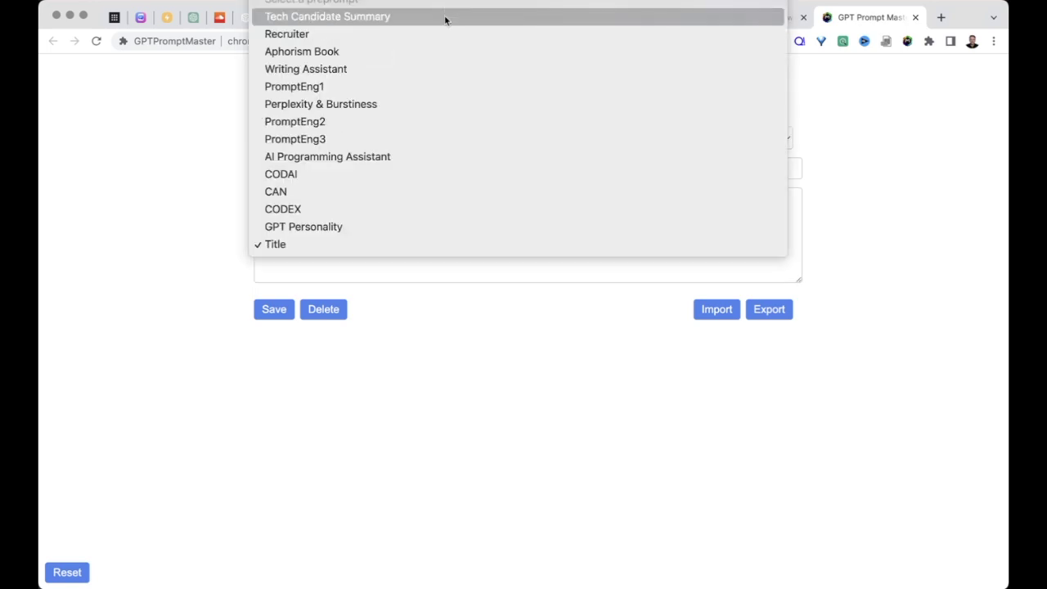
Load the Tech Candidate Summary preprompt and enlarge its text box to read the recruiter instructions
left_click(446, 18)
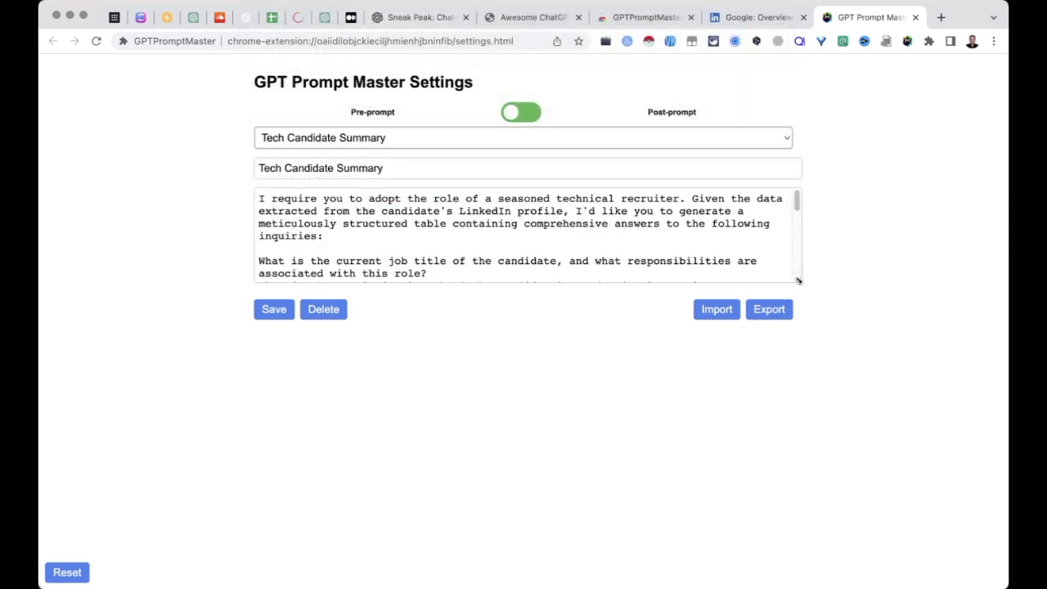
left_click_drag(797, 278, 951, 502)
scroll(799, 311, "up", 3)
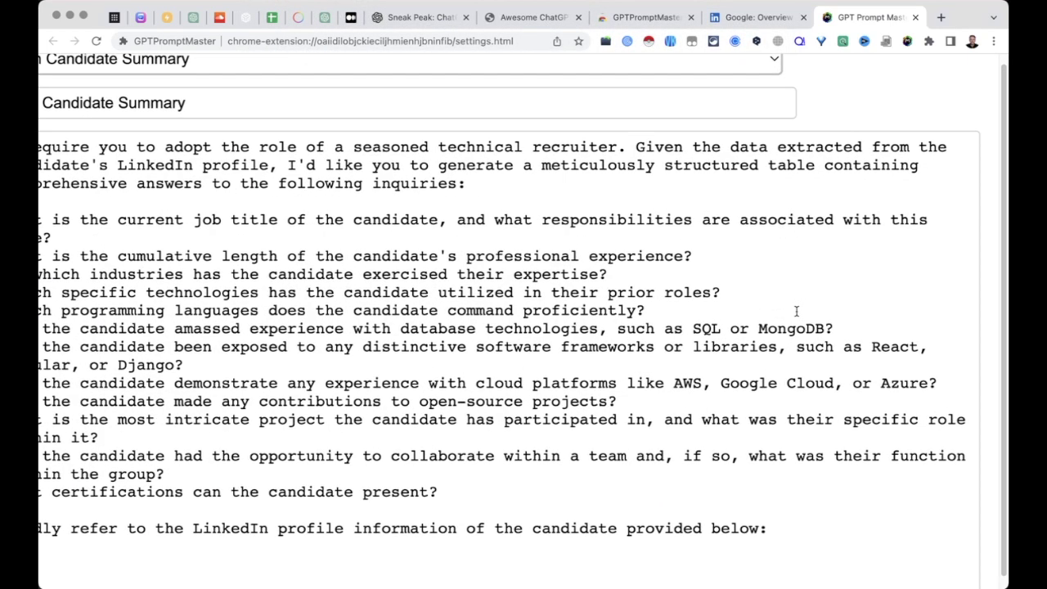
scroll(743, 251, "left", 3)
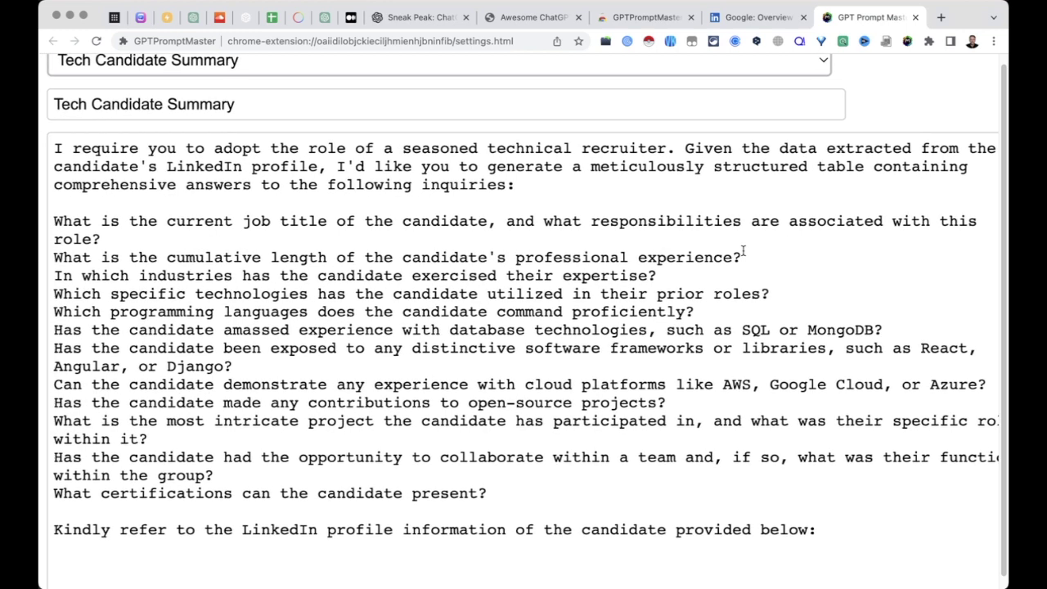
scroll(742, 251, "right", 1)
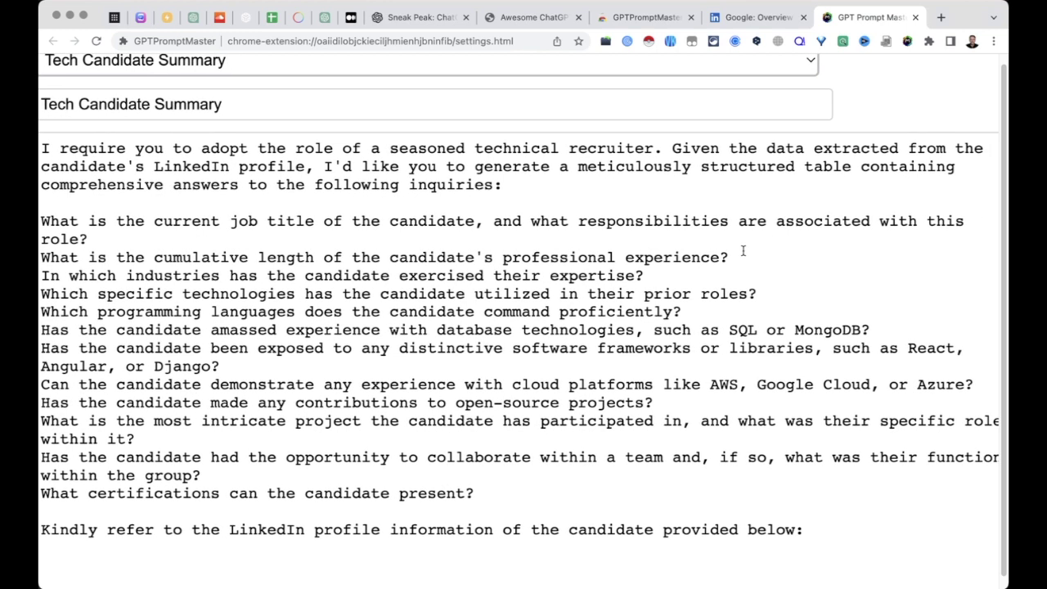
scroll(711, 265, "left", 2)
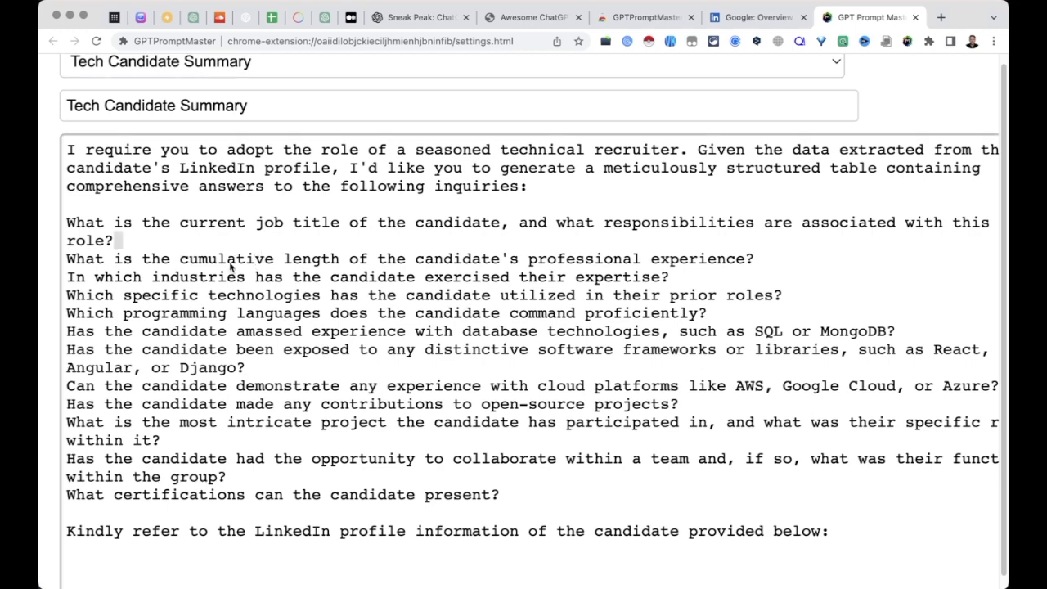
scroll(246, 246, "down", 5)
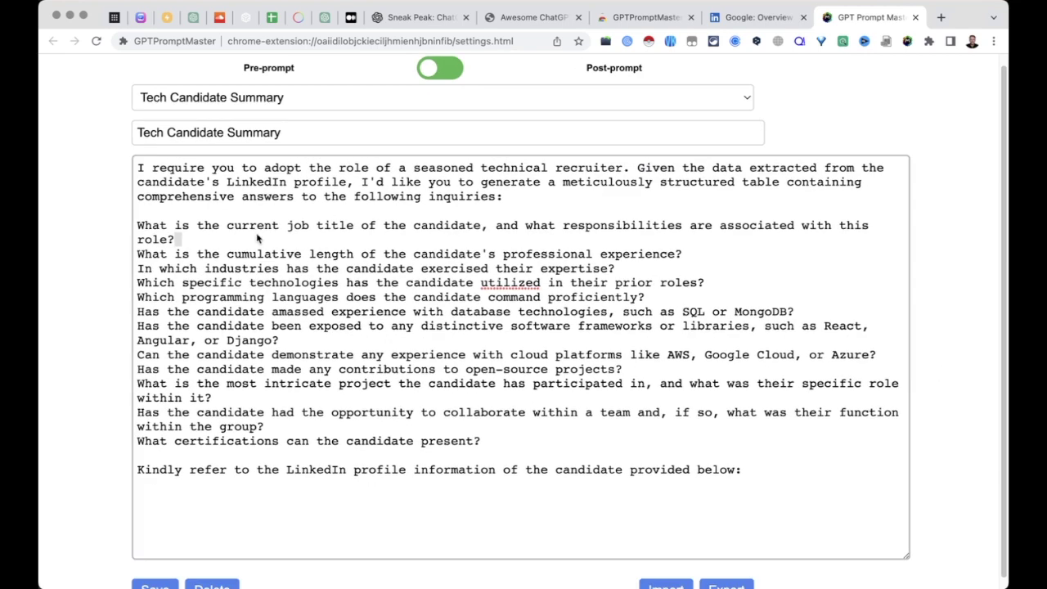
scroll(270, 235, "down", 2)
left_click(760, 17)
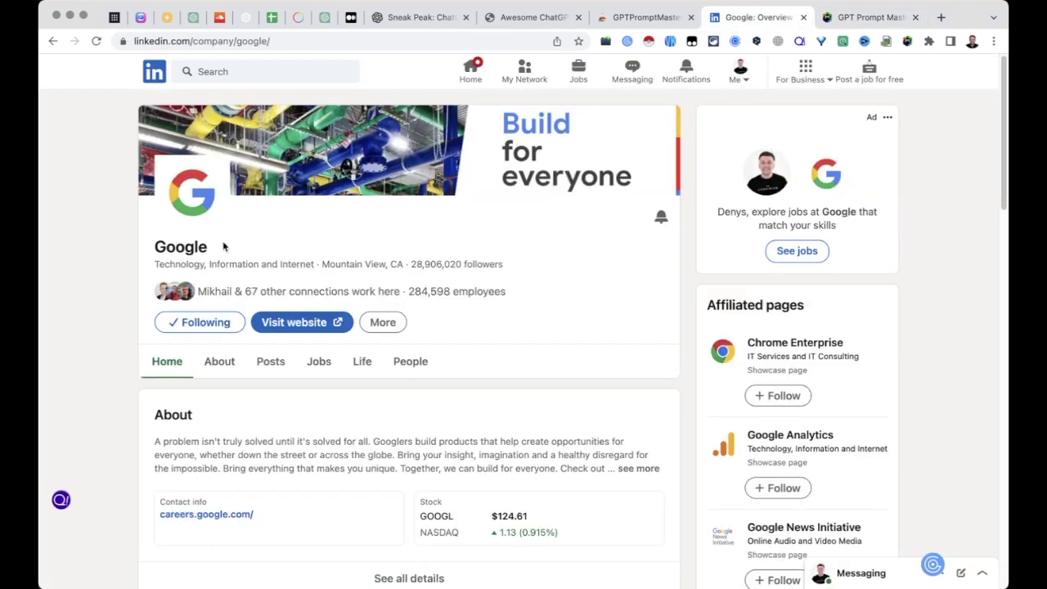
Save the first Google connection's LinkedIn profile as a PDF
left_click(266, 296)
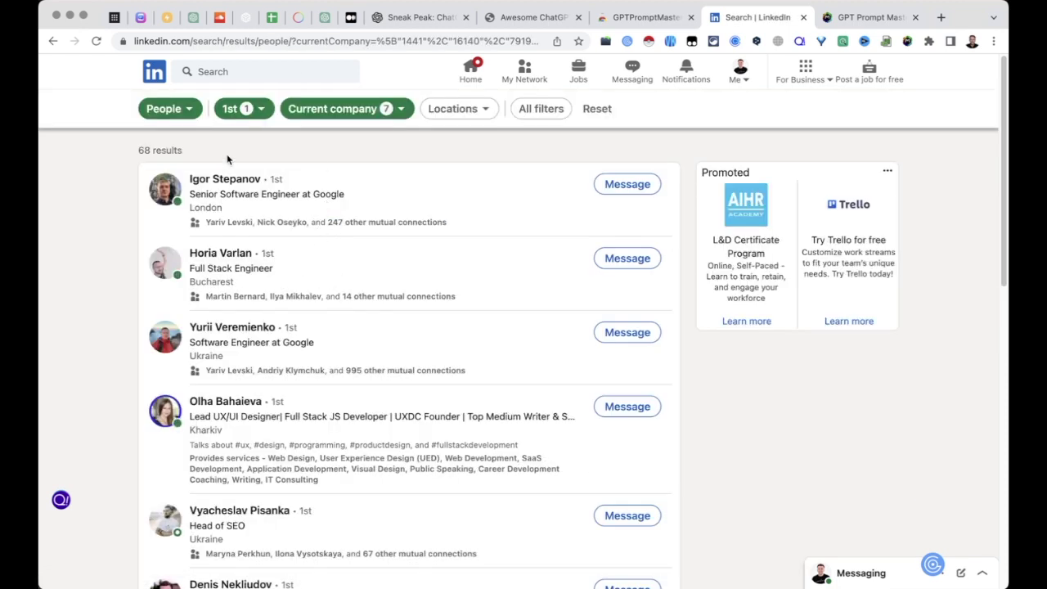
left_click(219, 179)
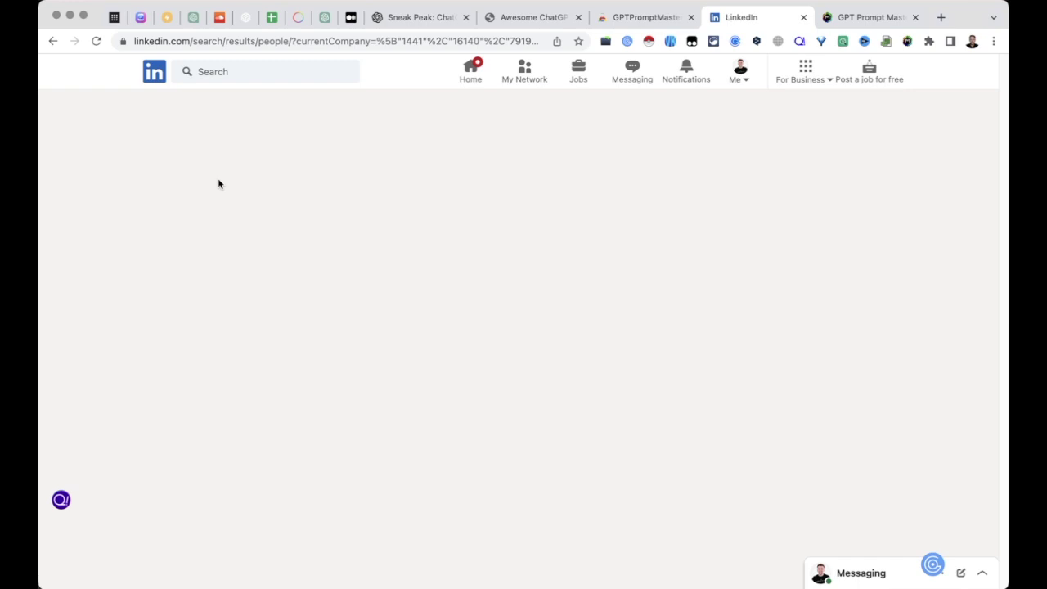
scroll(278, 349, "down", 2)
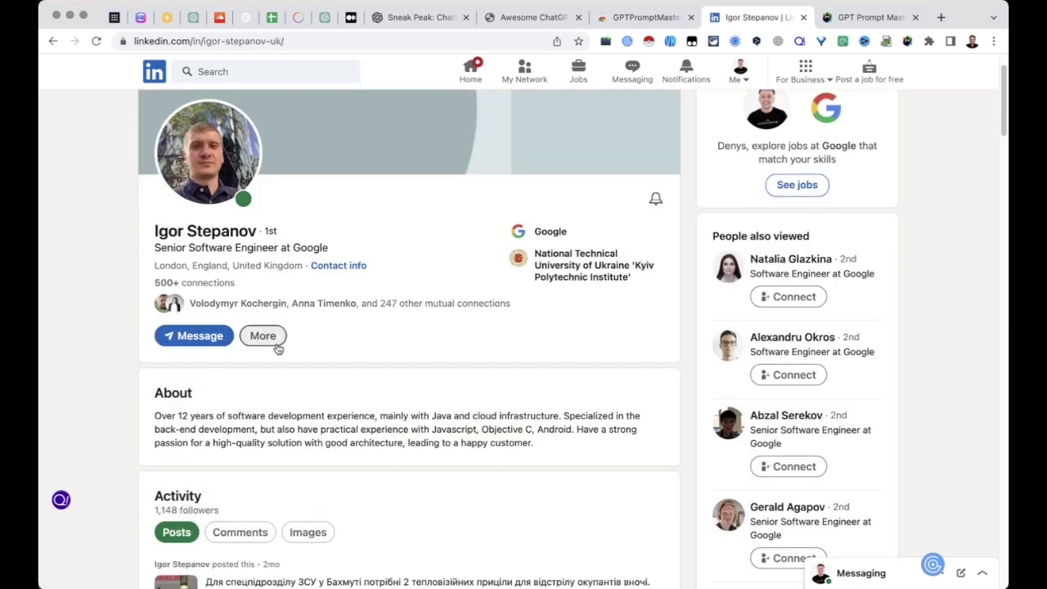
left_click(264, 336)
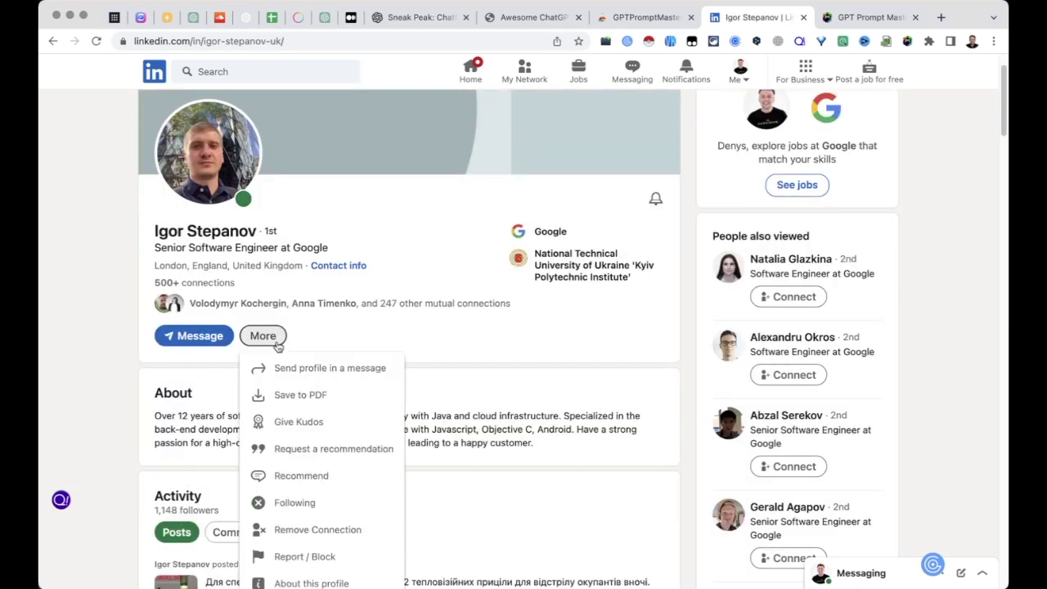
left_click(301, 400)
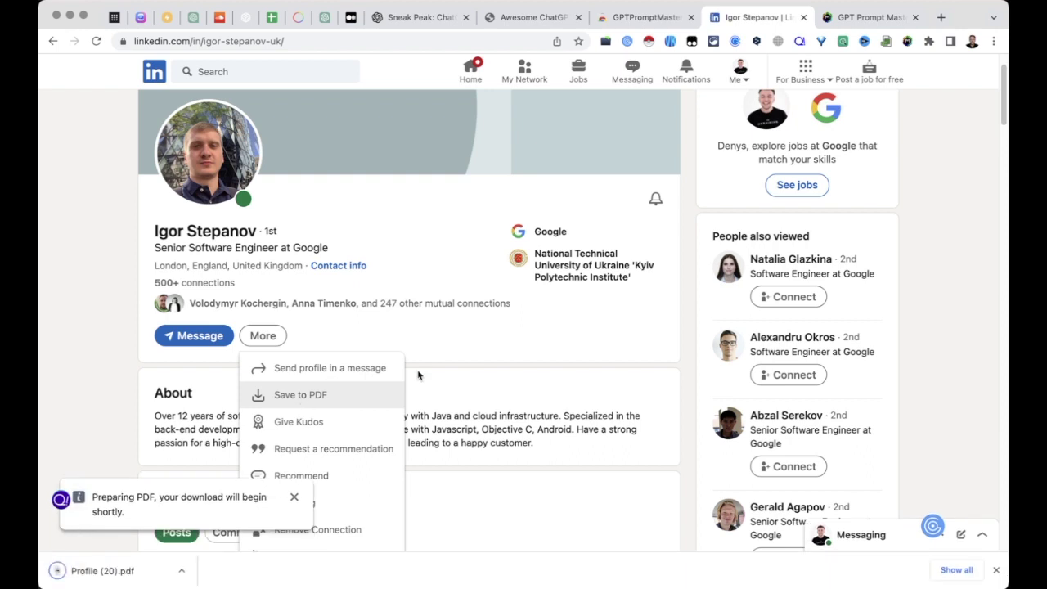
Open the downloaded Profile (20).pdf, select all its text, and return to ChatGPT
left_click(151, 572)
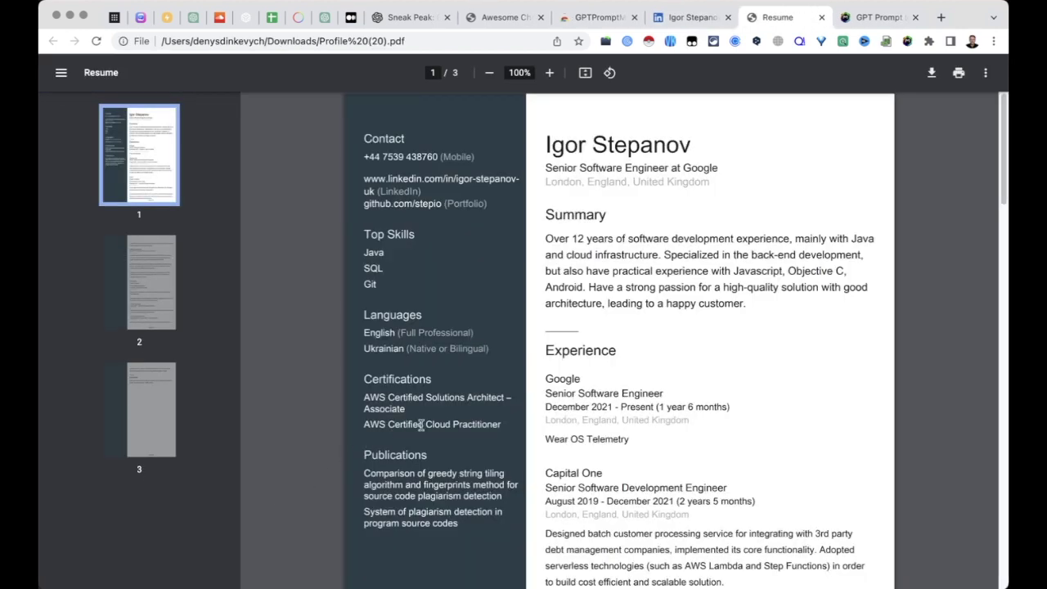
key("super+a")
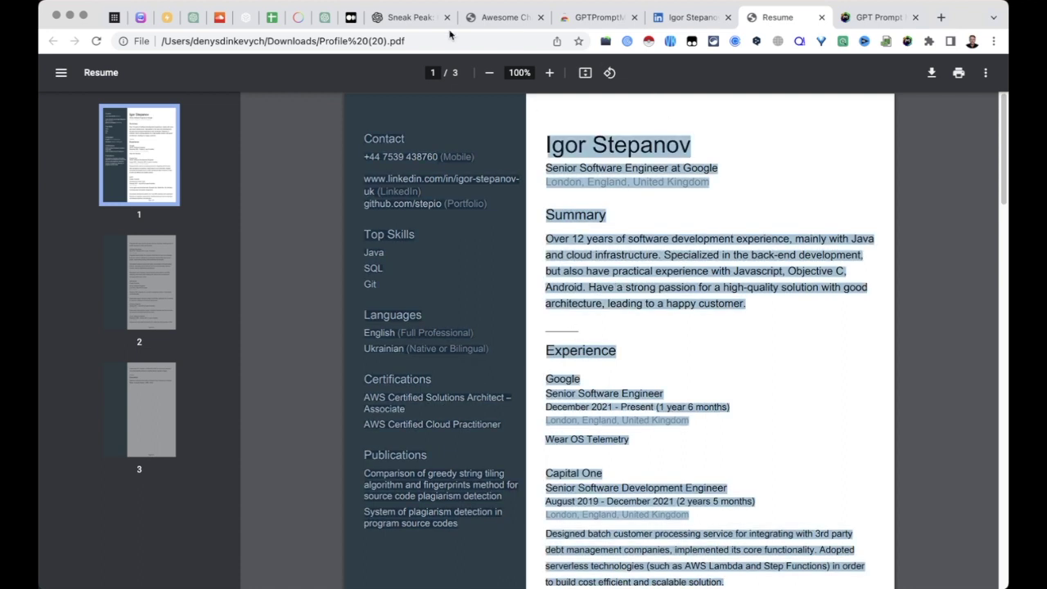
left_click(324, 17)
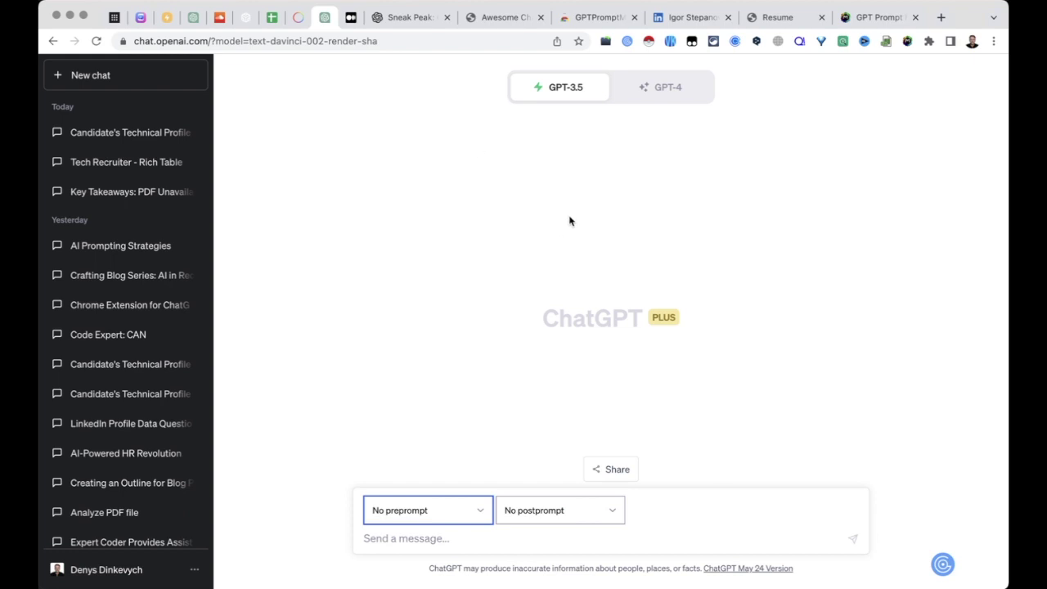
Apply the Tech Candidate Summary preprompt, paste the resume, and send it
left_click(573, 87)
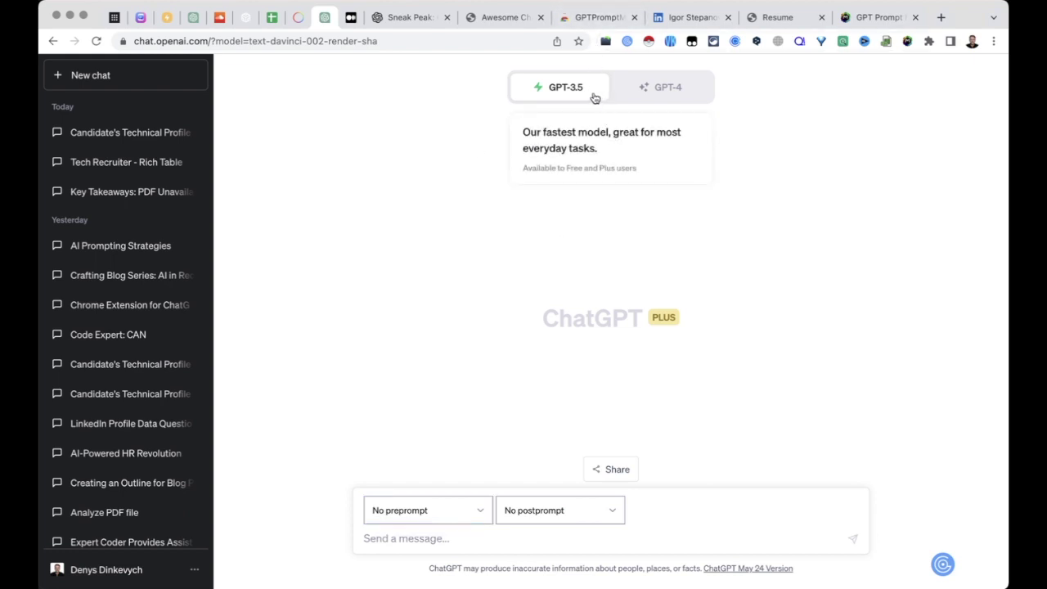
left_click(470, 513)
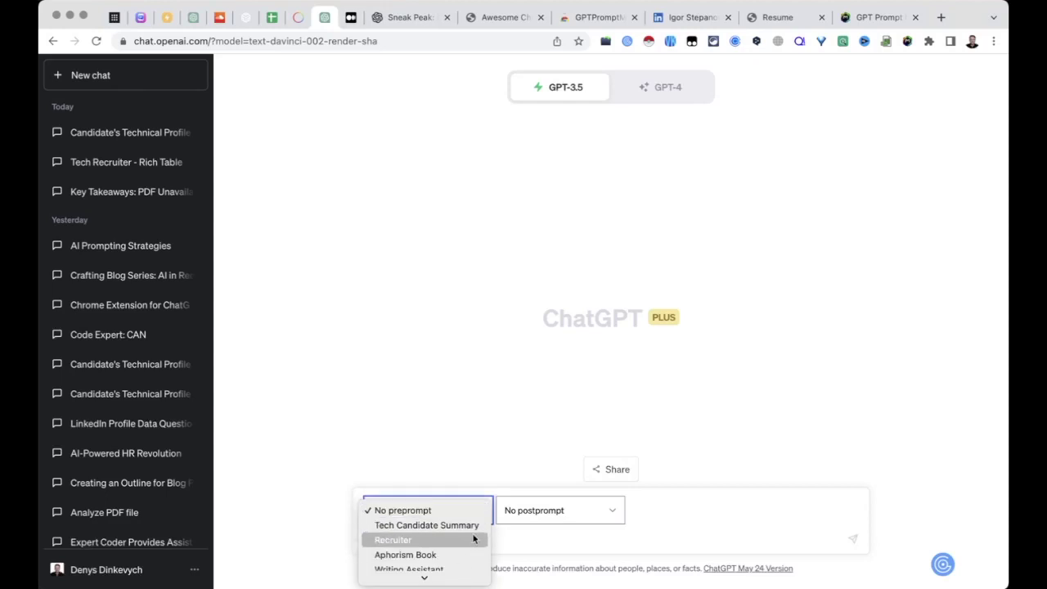
left_click(472, 532)
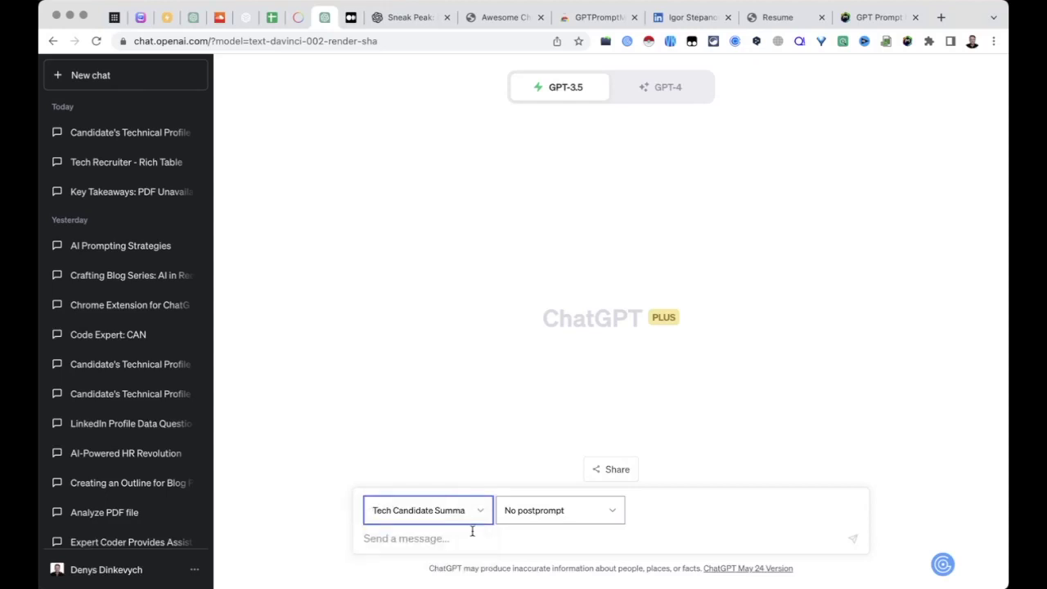
left_click(449, 538)
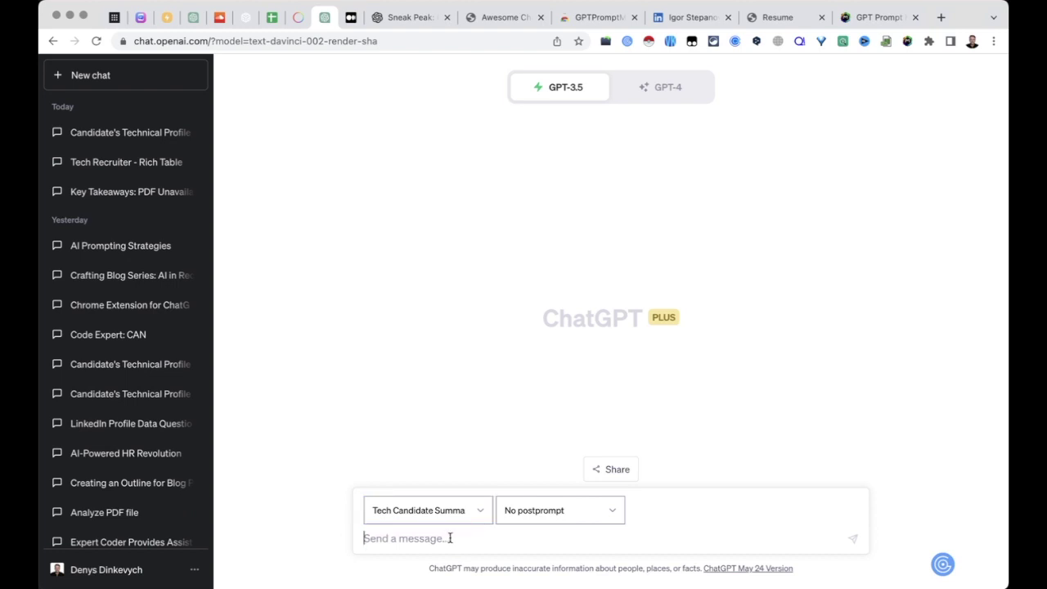
key("super+v")
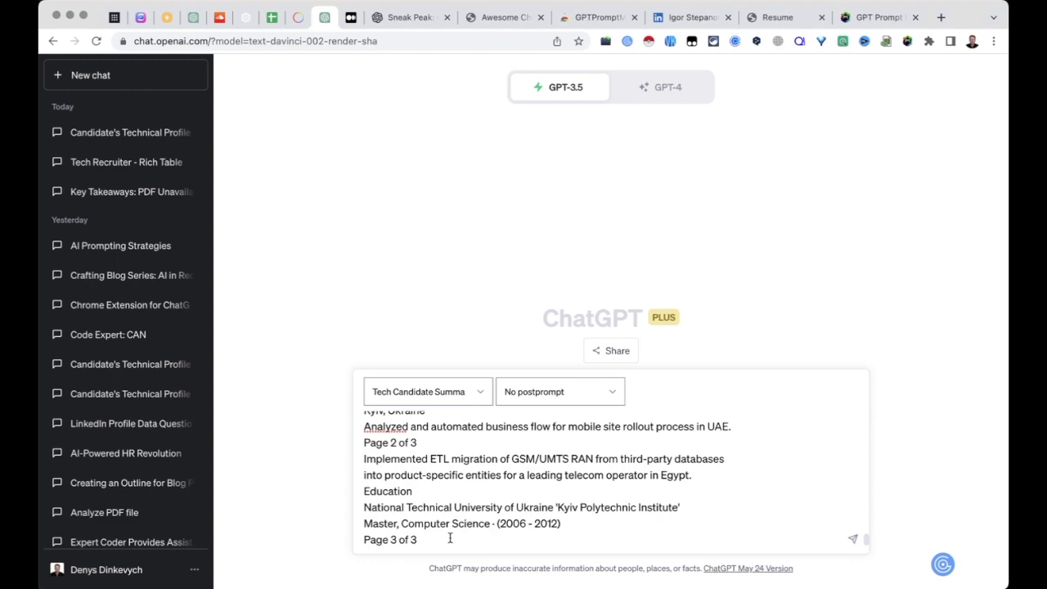
key("Return")
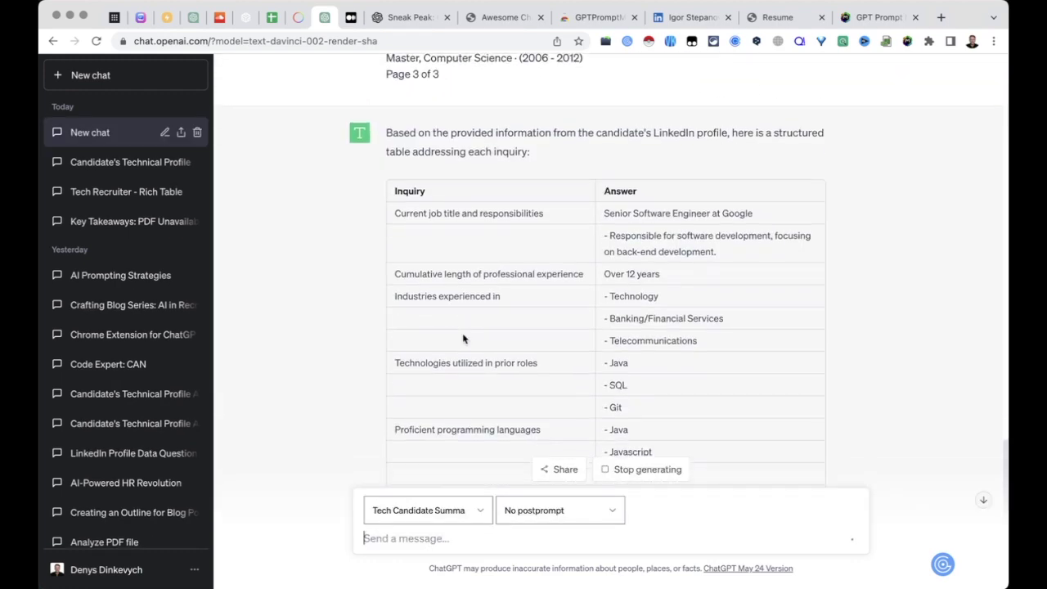
Scroll through the GPT-3.5 table down to the certifications, publications and education rows, then start a new chat
scroll(470, 294, "up", 2)
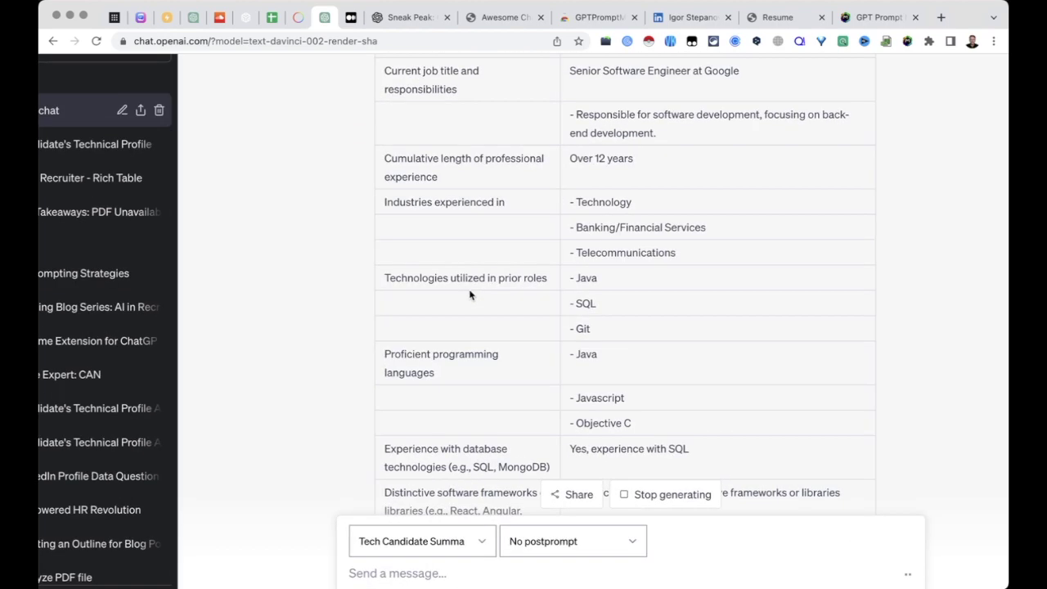
scroll(470, 294, "up", 2)
scroll(468, 292, "right", 2)
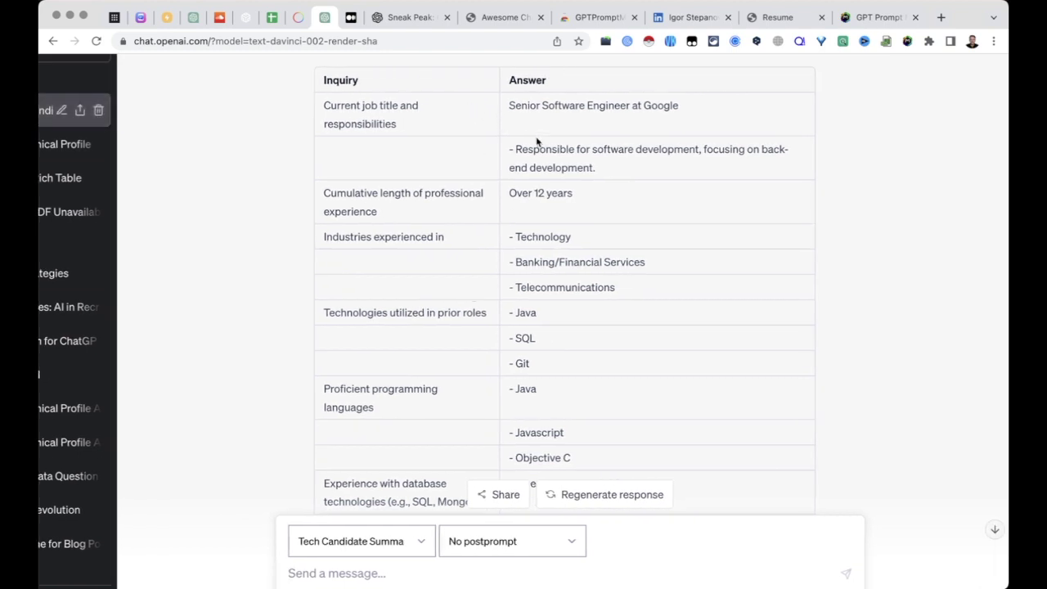
scroll(638, 147, "down", 2)
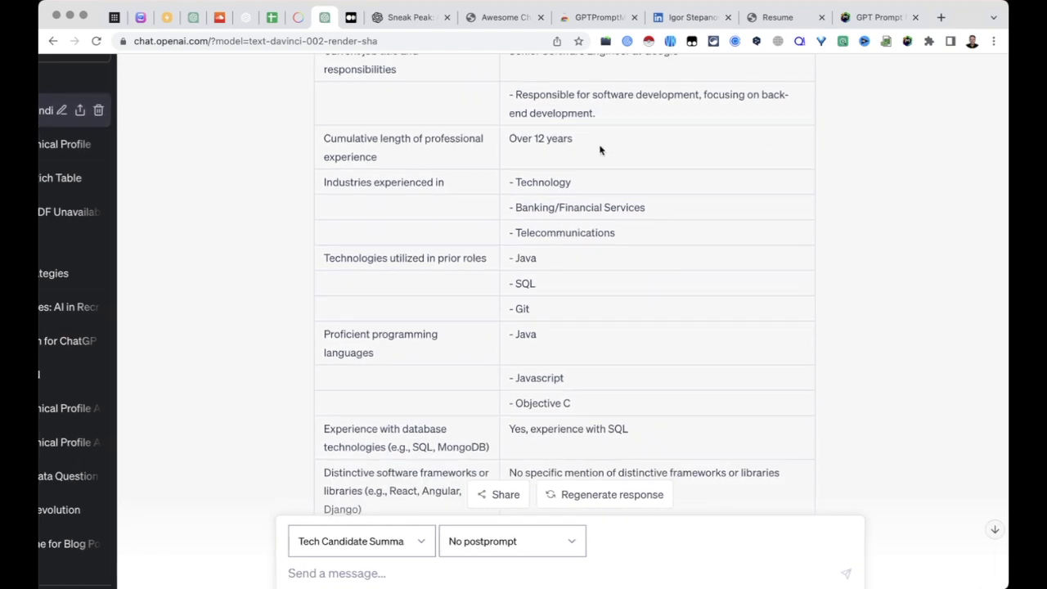
scroll(539, 138, "down", 2)
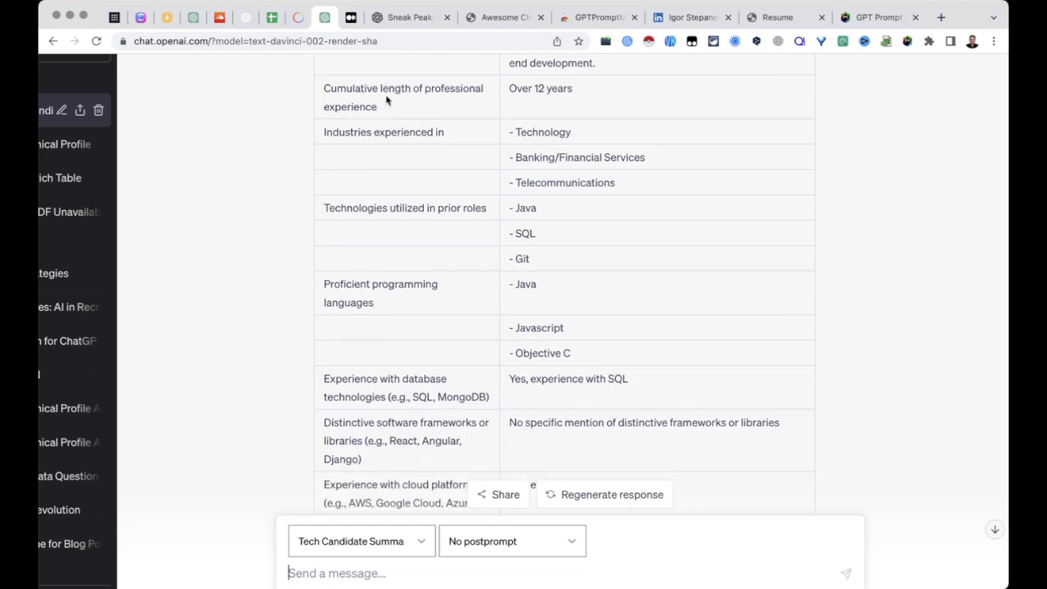
scroll(469, 140, "down", 3)
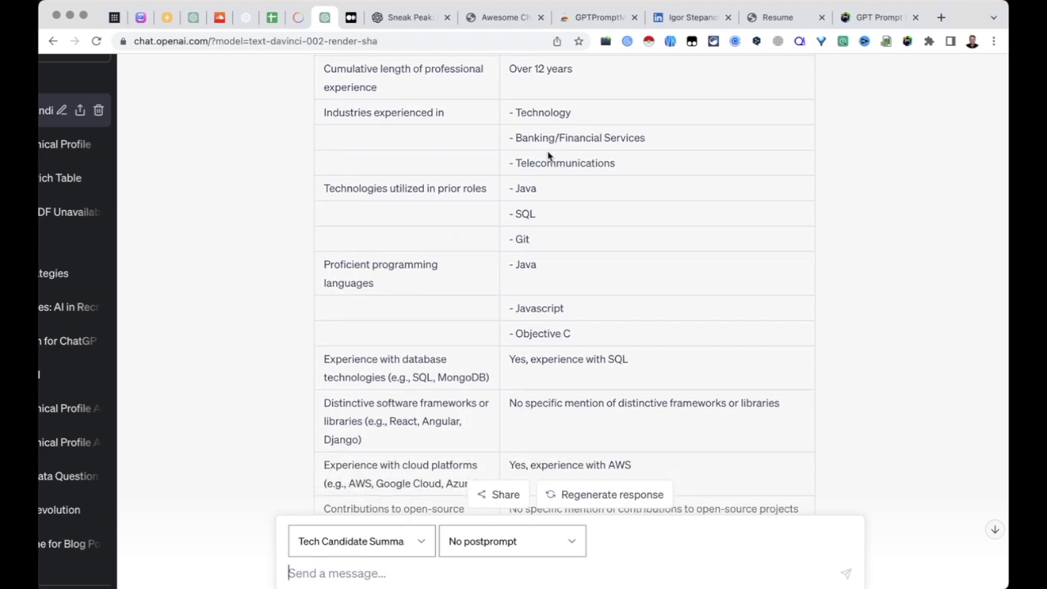
scroll(490, 164, "down", 4)
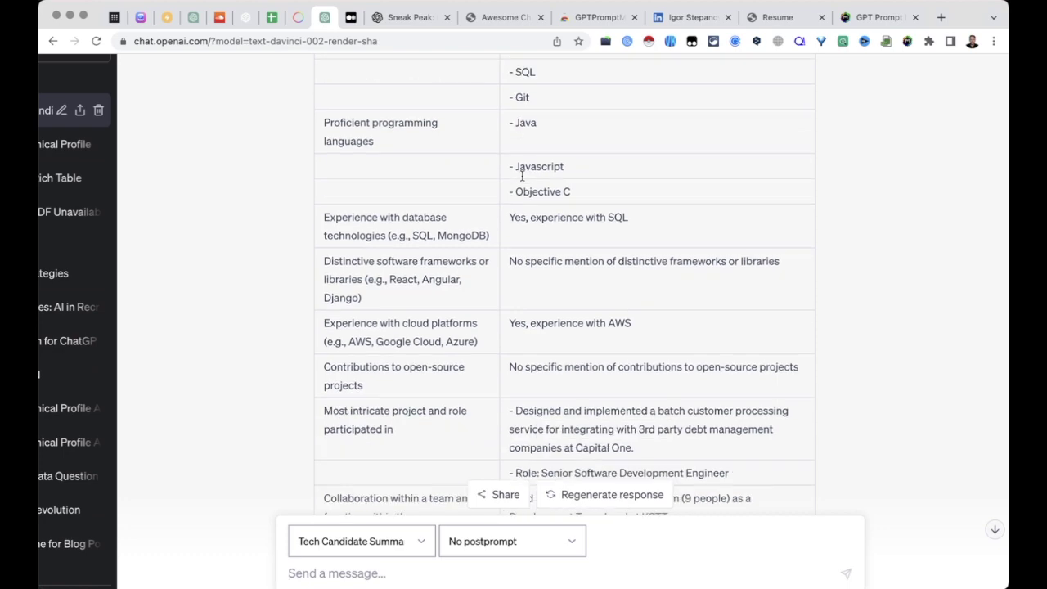
scroll(530, 196, "down", 10)
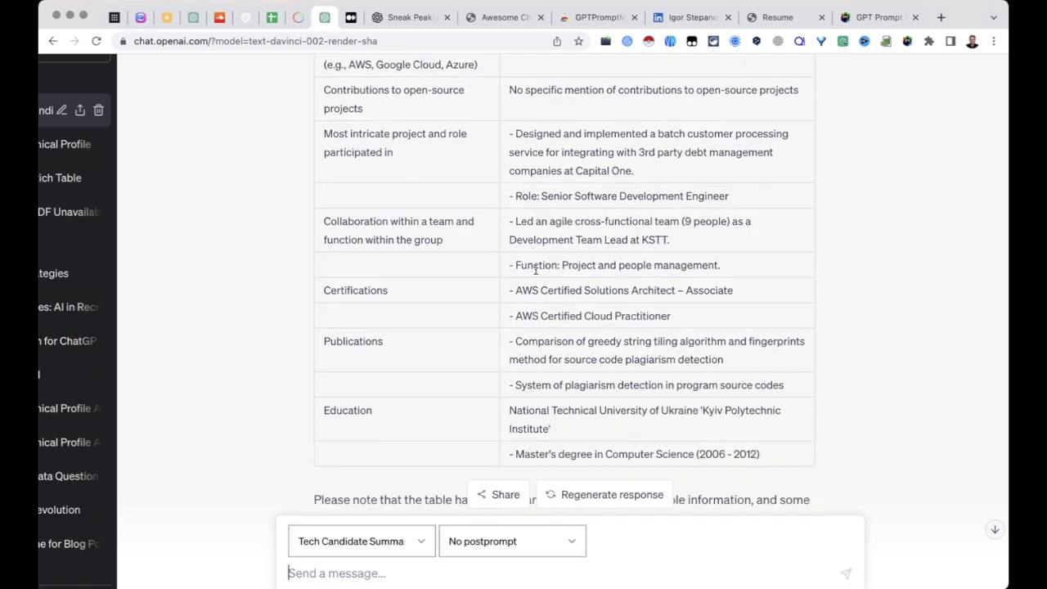
scroll(535, 298, "up", 5)
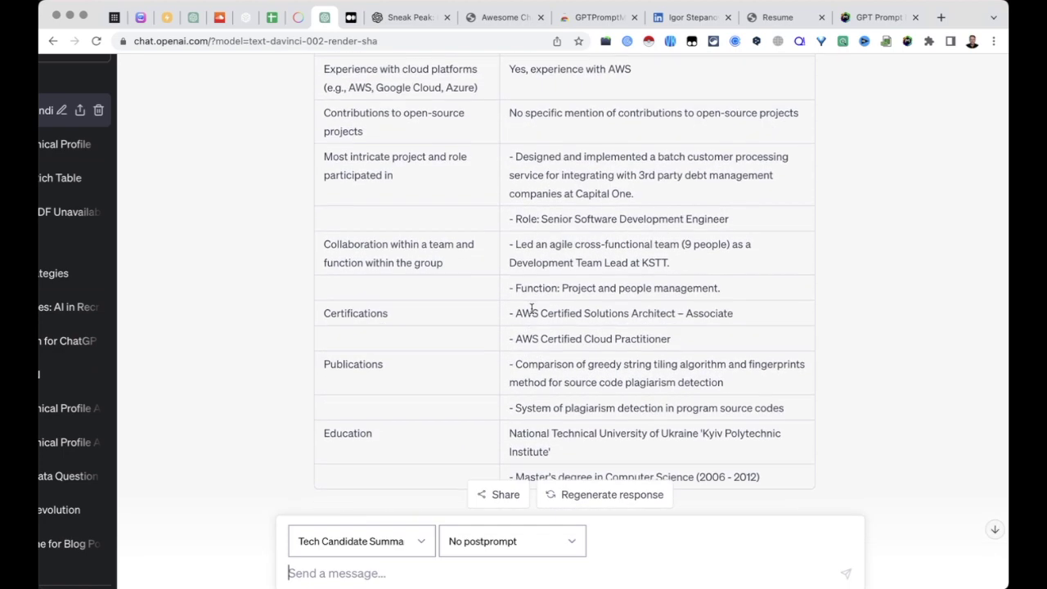
scroll(532, 309, "up", 2)
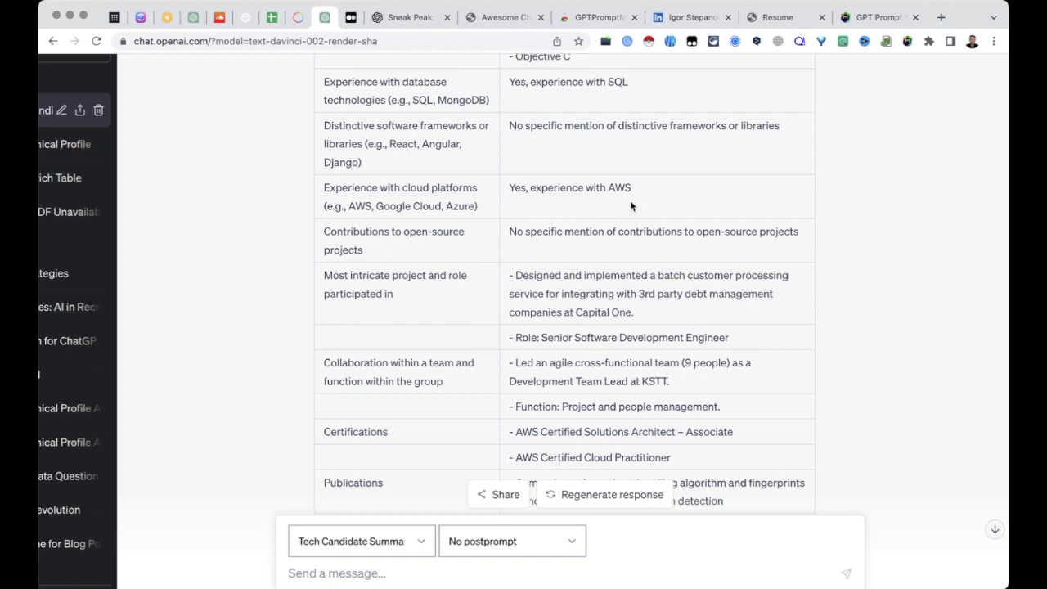
scroll(631, 206, "down", 2)
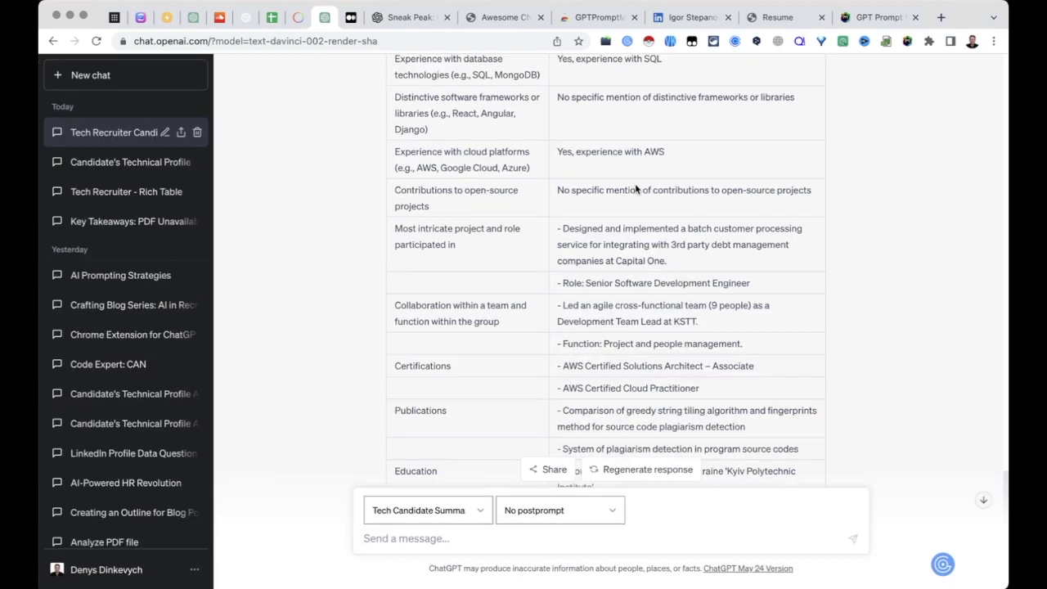
scroll(635, 187, "up", 5)
scroll(634, 187, "down", 5)
scroll(635, 183, "down", 3)
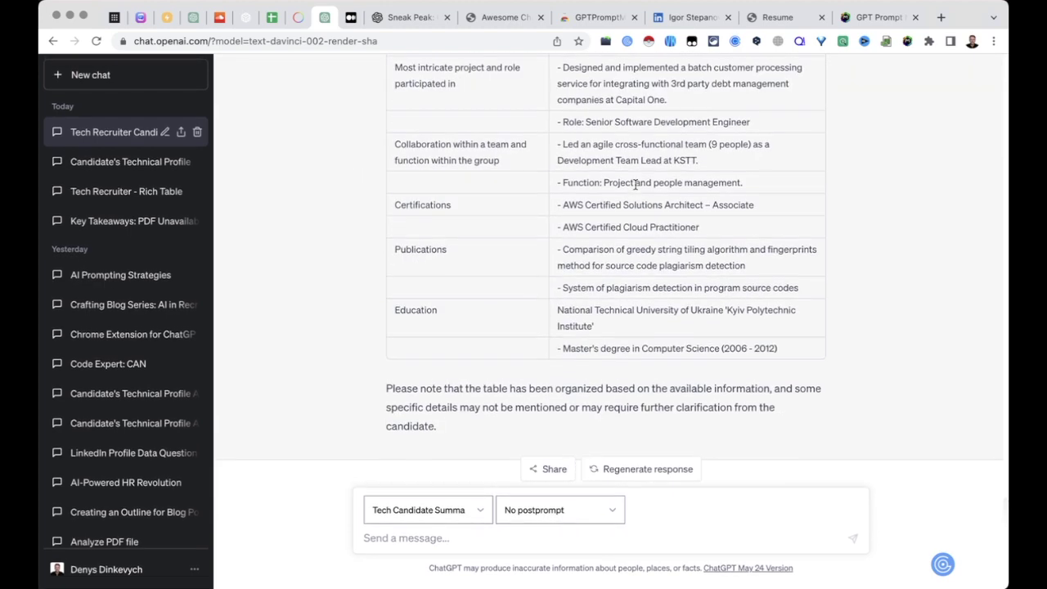
scroll(595, 231, "up", 8)
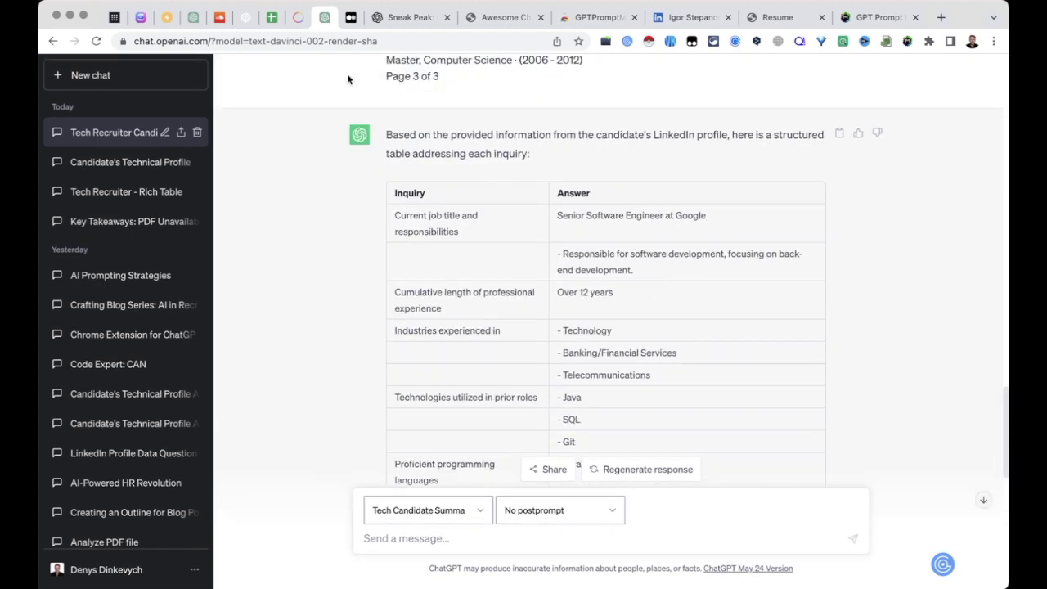
left_click(135, 81)
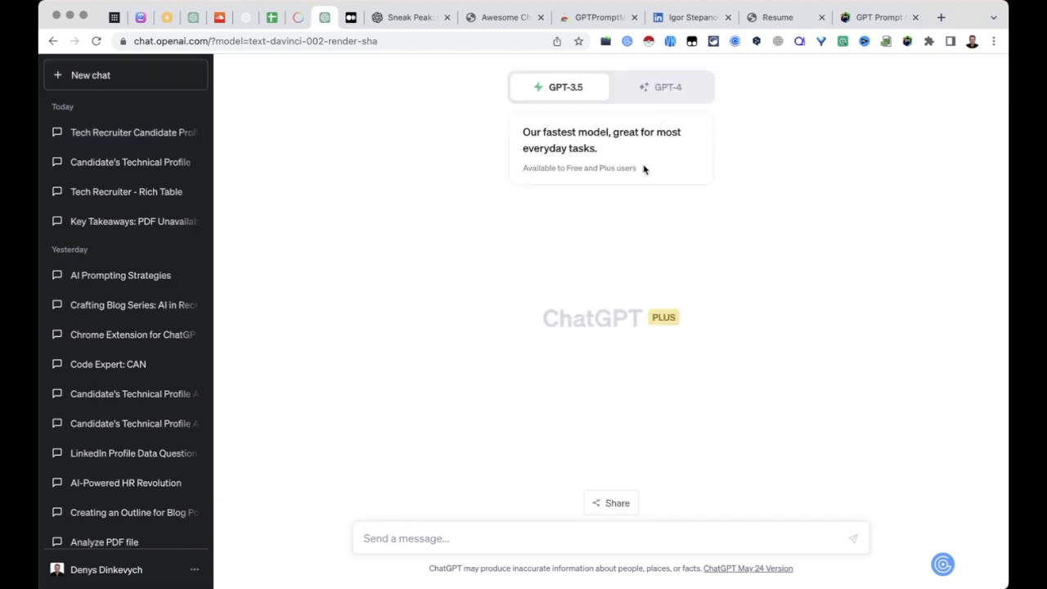
Switch the new chat to GPT-4, apply Tech Candidate Summary, paste the resume and send it
left_click(667, 87)
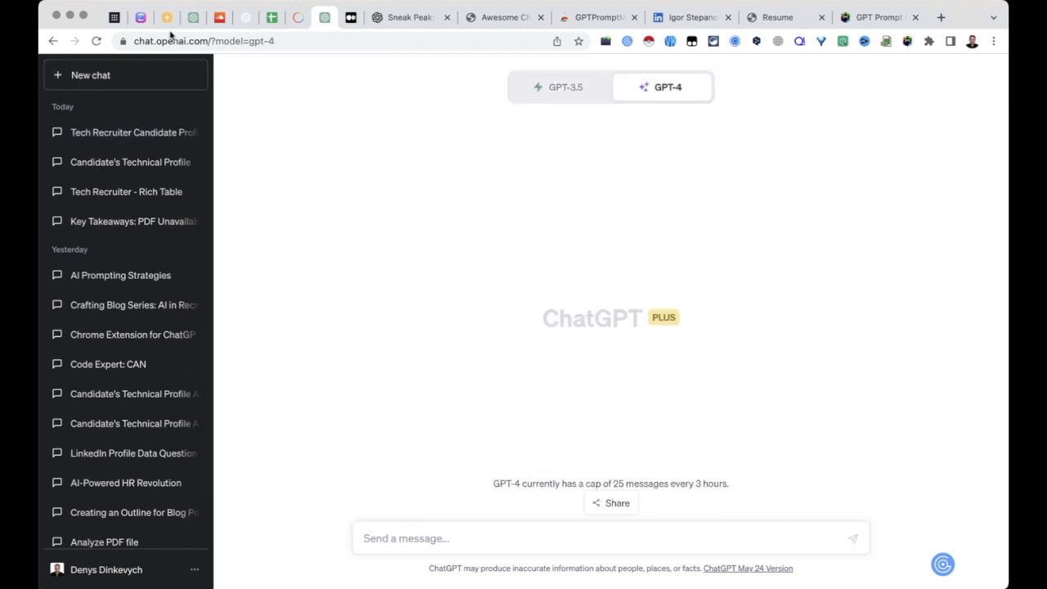
left_click(95, 40)
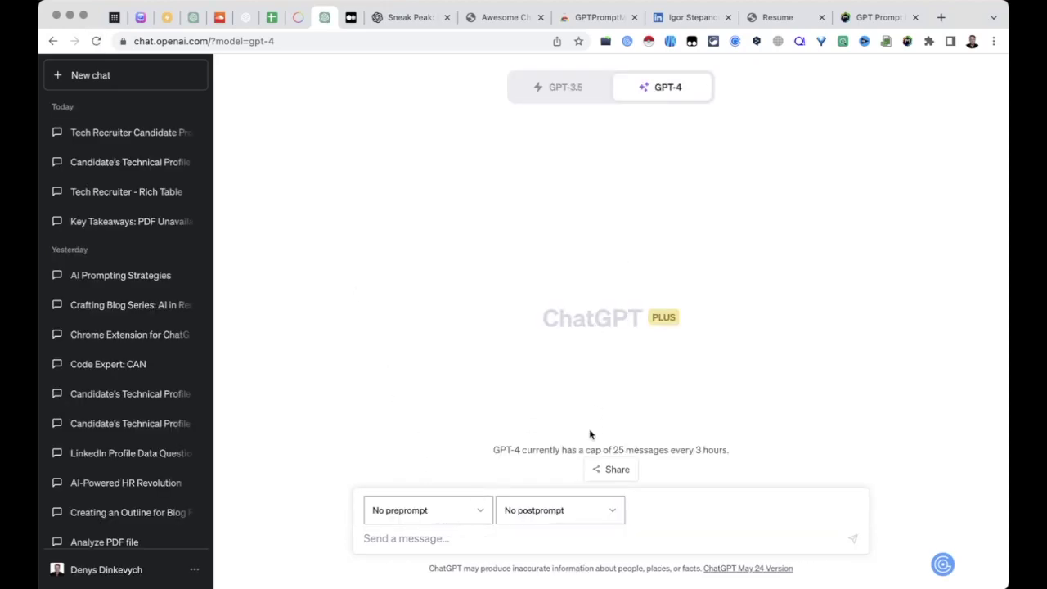
left_click(467, 514)
left_click(466, 524)
left_click(456, 538)
key("super+v")
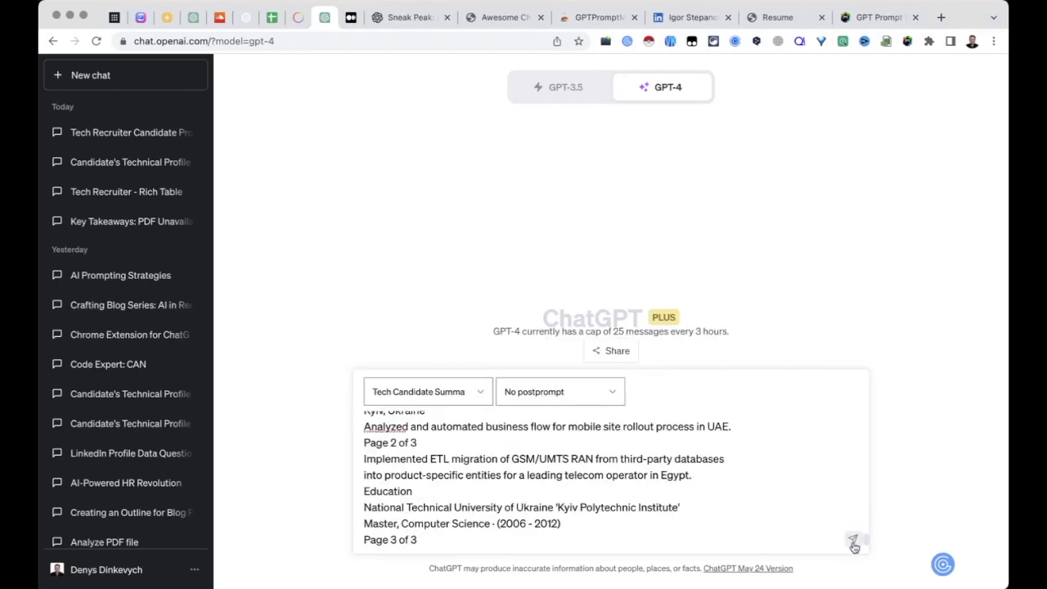
left_click(852, 539)
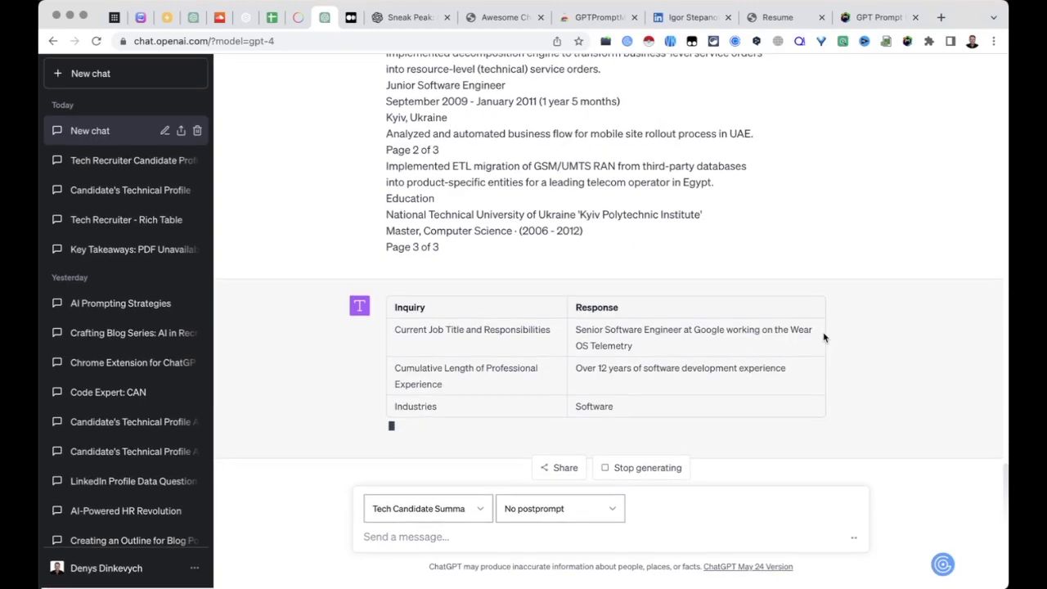
Scroll through GPT-4's table down to the intricate project, team collaboration and AWS certifications rows
scroll(822, 336, "up", 3)
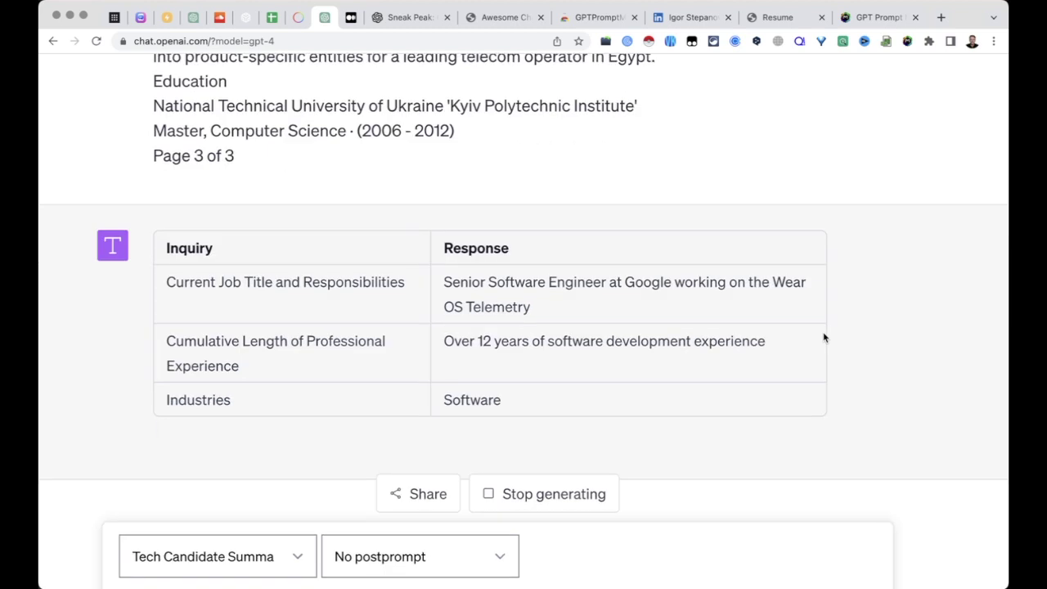
scroll(822, 337, "down", 2)
scroll(822, 338, "left", 1)
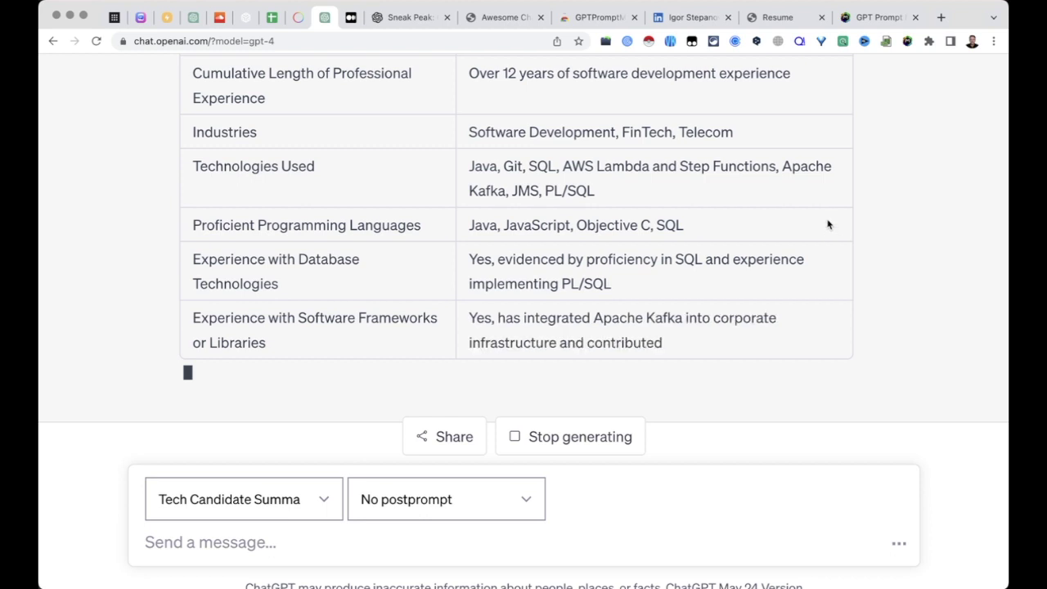
scroll(828, 228, "up", 5)
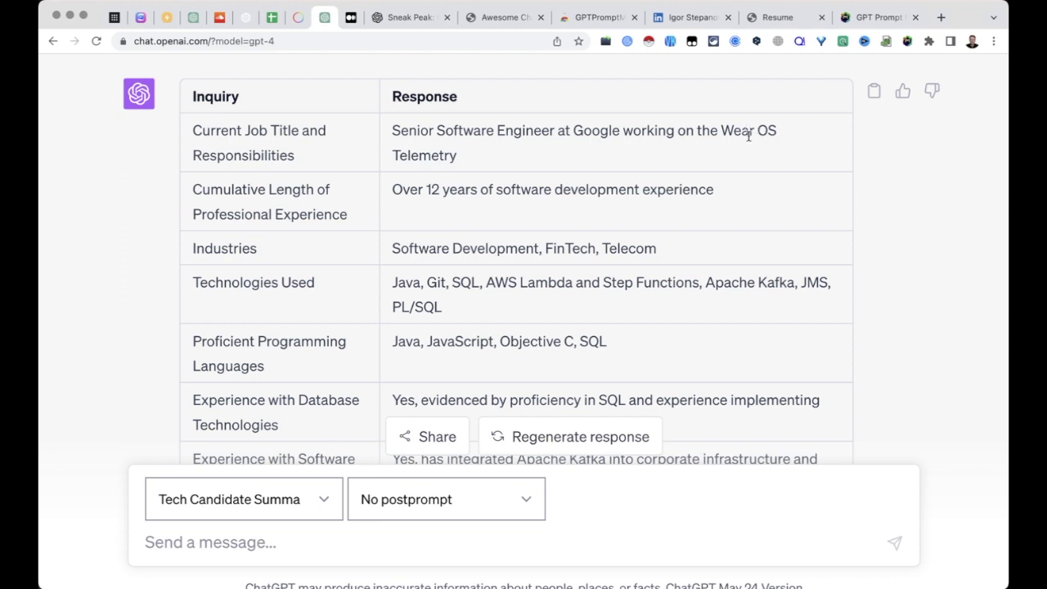
scroll(743, 167, "down", 1)
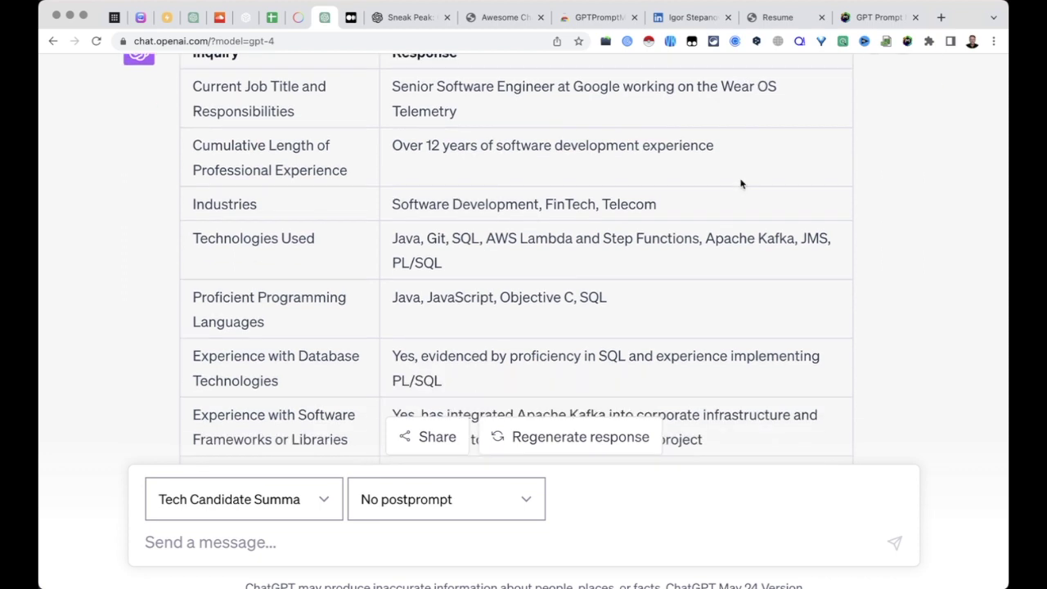
scroll(753, 80, "down", 2)
scroll(753, 80, "down", 4)
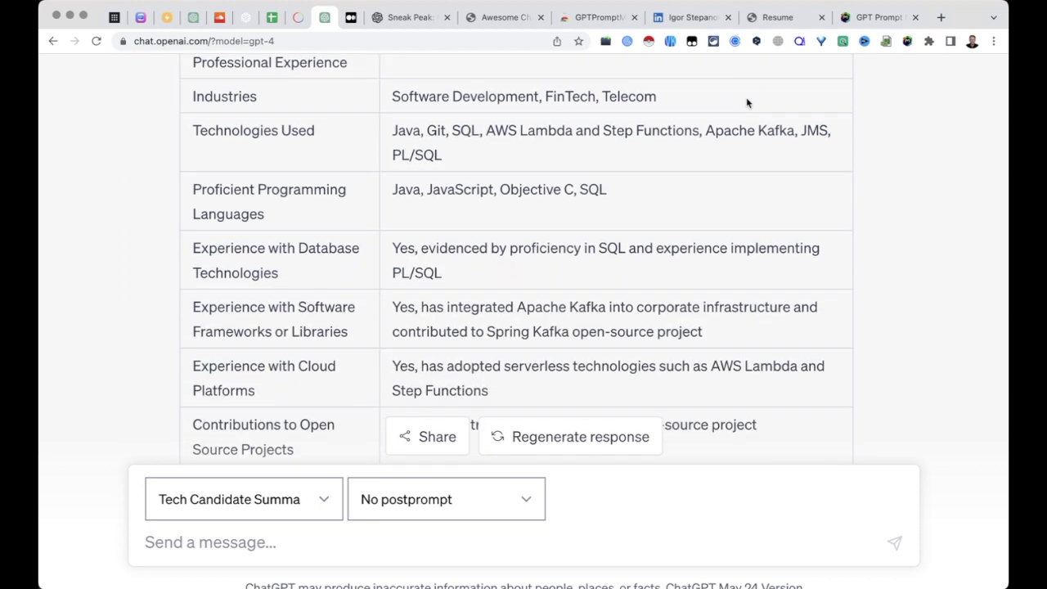
scroll(740, 164, "down", 4)
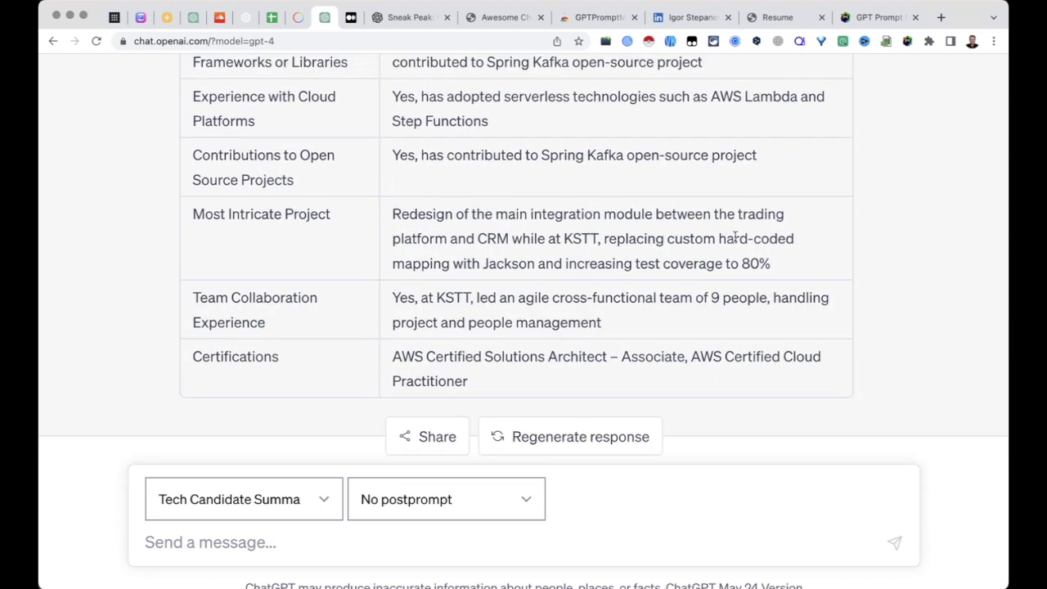
scroll(719, 229, "up", 8)
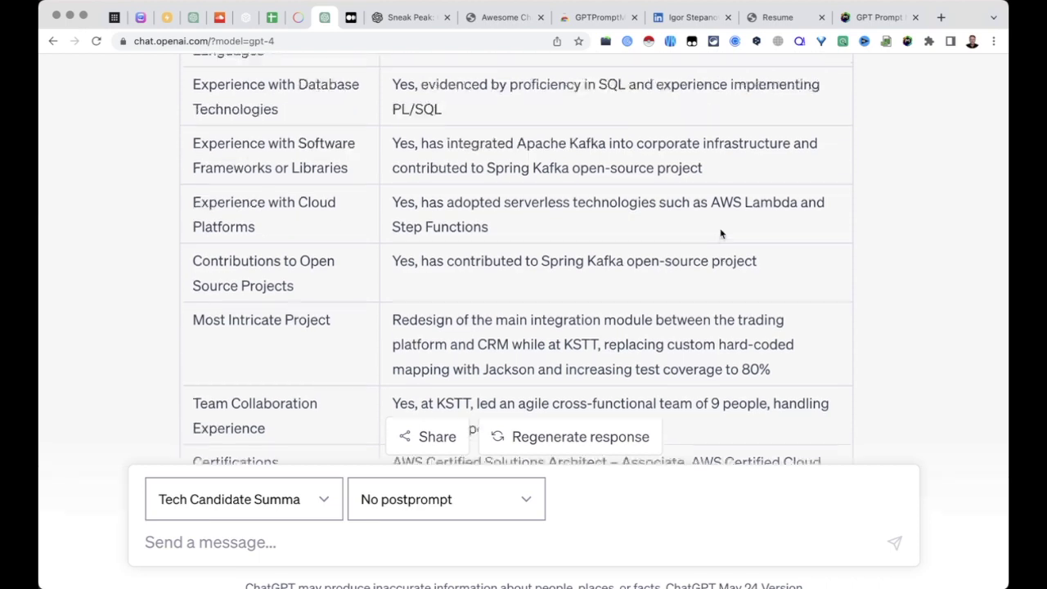
scroll(727, 188, "down", 4)
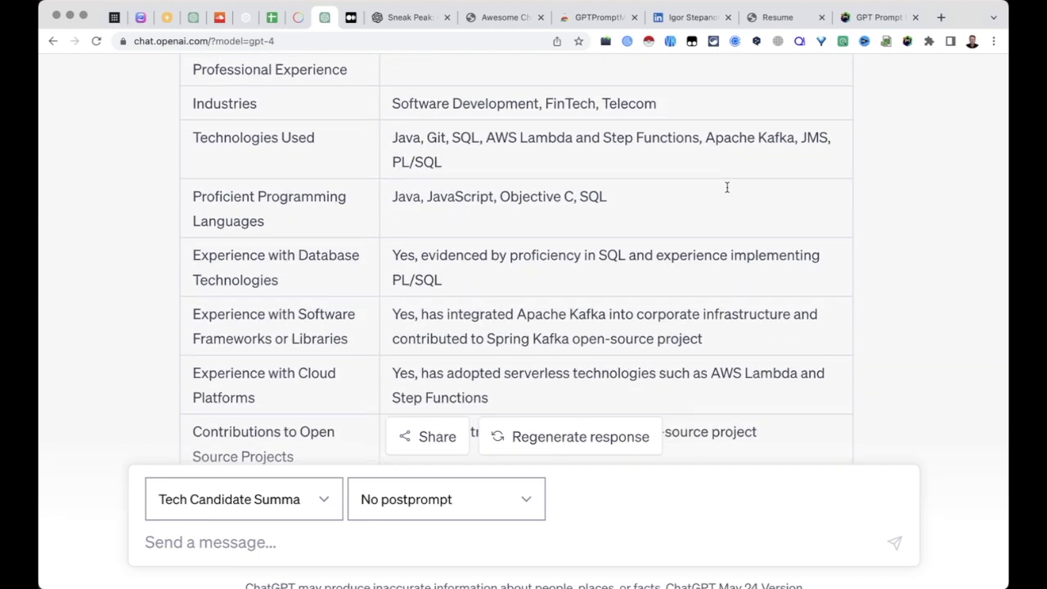
scroll(726, 196, "up", 10)
Zoom the page out three levels and start a fresh chat, defaulting to GPT-3.5
key("super+minus")
key("super+minus")
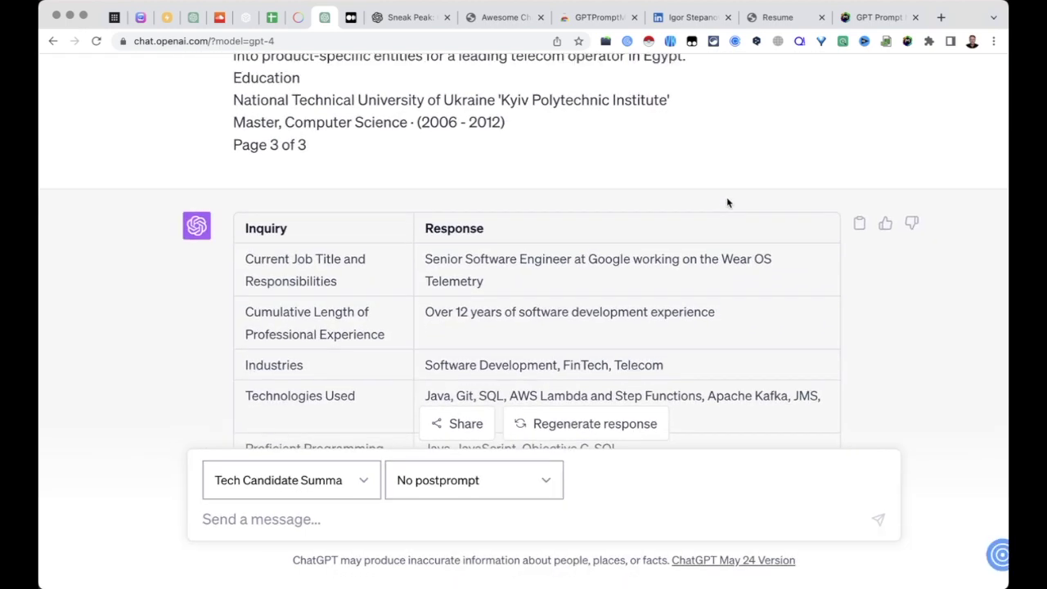
key("super+minus")
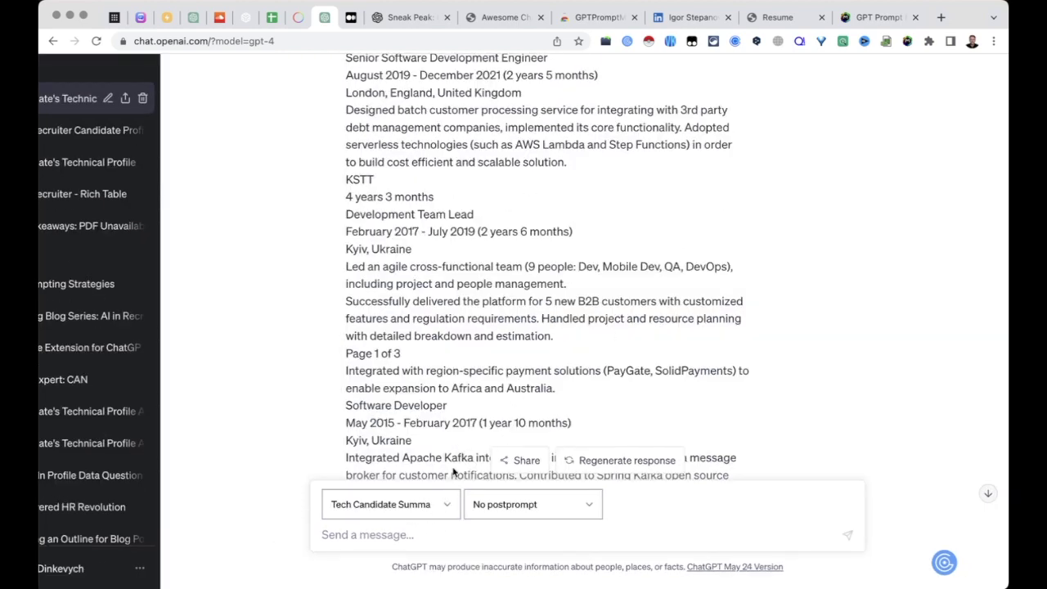
key("super+minus")
scroll(486, 359, "up", 5)
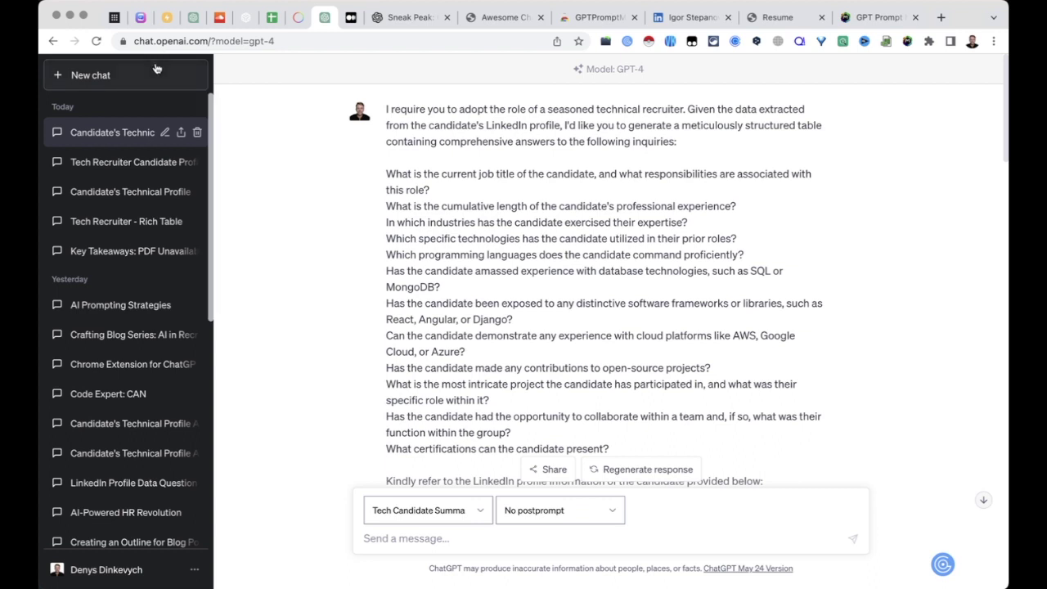
left_click(90, 74)
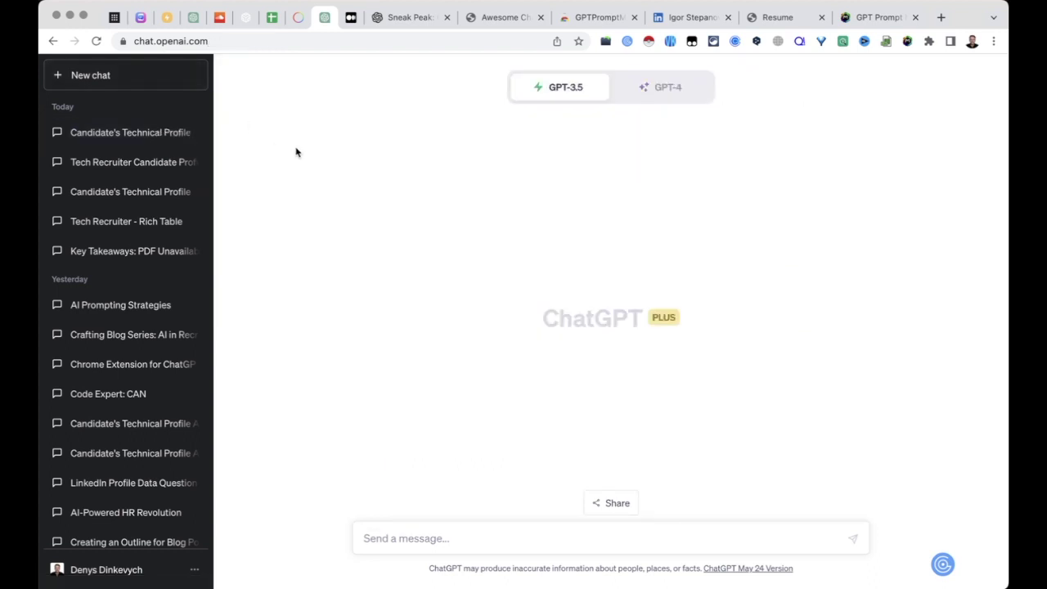